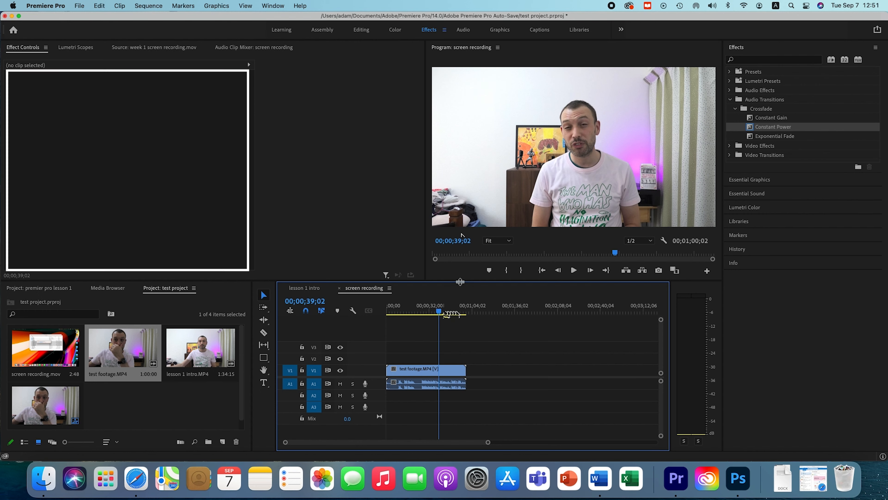
Step the playhead back frame by frame to 00;00;38;18.
{"action": "left_click", "coordinate": [559, 270]}
{"action": "left_click", "coordinate": [561, 273]}
{"action": "left_click", "coordinate": [561, 272]}
{"action": "left_click", "coordinate": [561, 272]}
{"action": "left_click", "coordinate": [561, 272]}
{"action": "left_click", "coordinate": [561, 272]}
{"action": "left_click", "coordinate": [561, 272]}
{"action": "left_click", "coordinate": [561, 272]}
{"action": "left_click", "coordinate": [561, 272]}
{"action": "left_click", "coordinate": [560, 273]}
{"action": "left_click", "coordinate": [561, 273]}
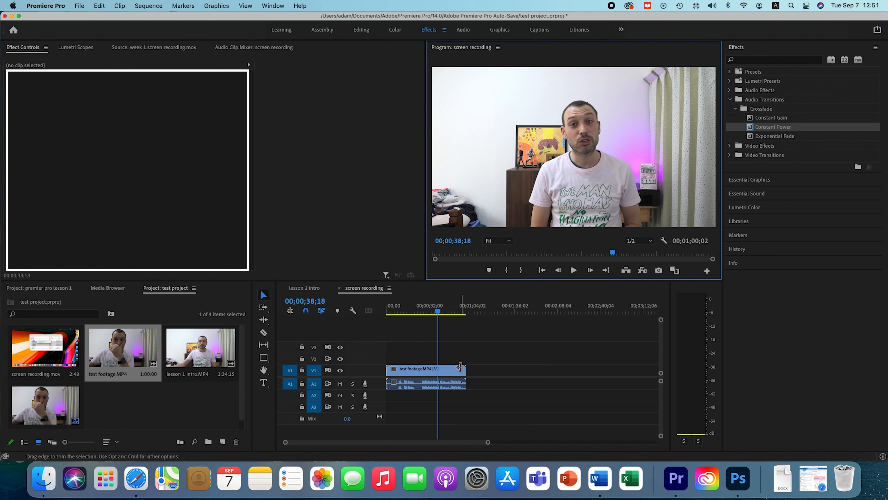
Select the test footage clip in the sequence and collapse its Motion, Opacity, Volume, Channel Volume and Panner effect groups.
{"action": "left_click", "coordinate": [417, 374]}
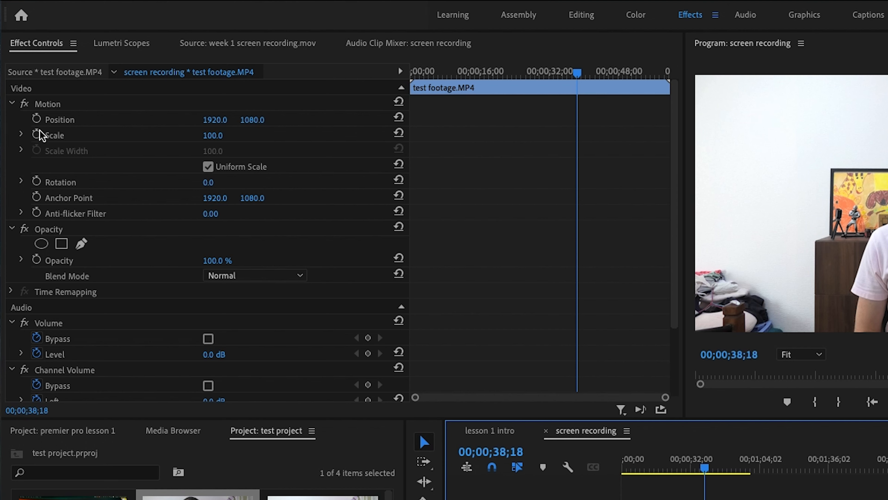
{"action": "left_click", "coordinate": [12, 104]}
{"action": "left_click", "coordinate": [13, 119]}
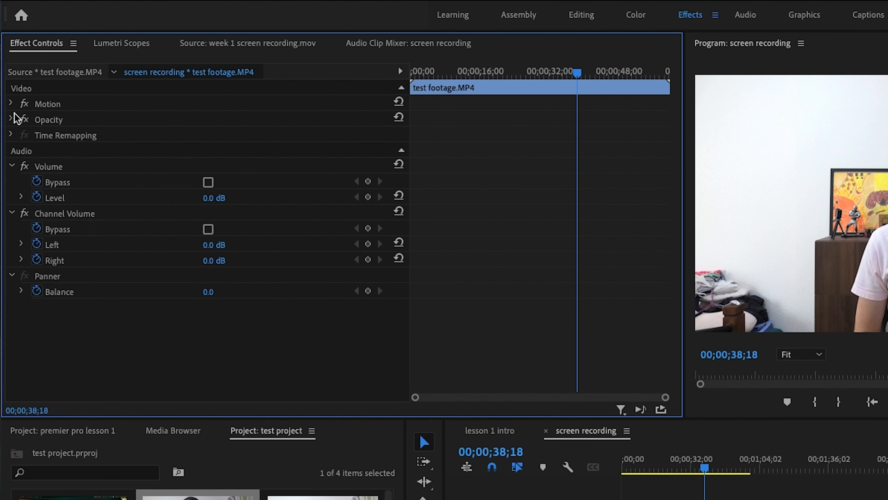
{"action": "left_click", "coordinate": [12, 165]}
{"action": "left_click", "coordinate": [12, 182]}
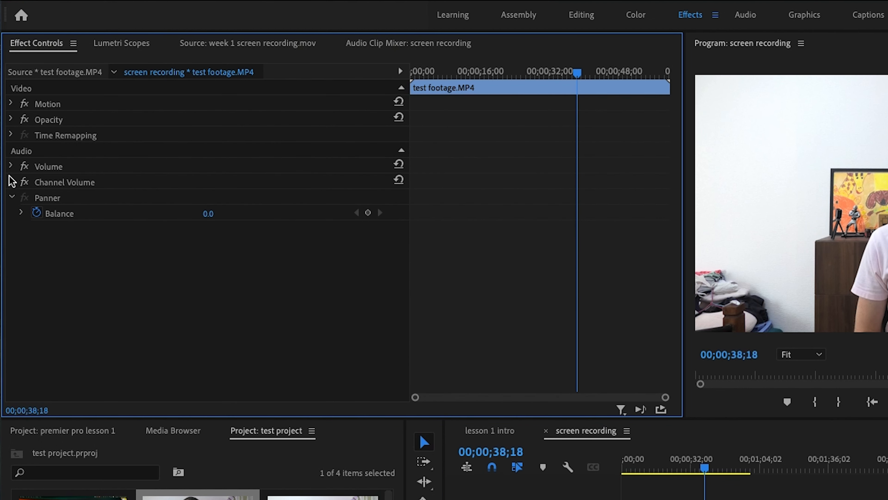
{"action": "left_click", "coordinate": [11, 197]}
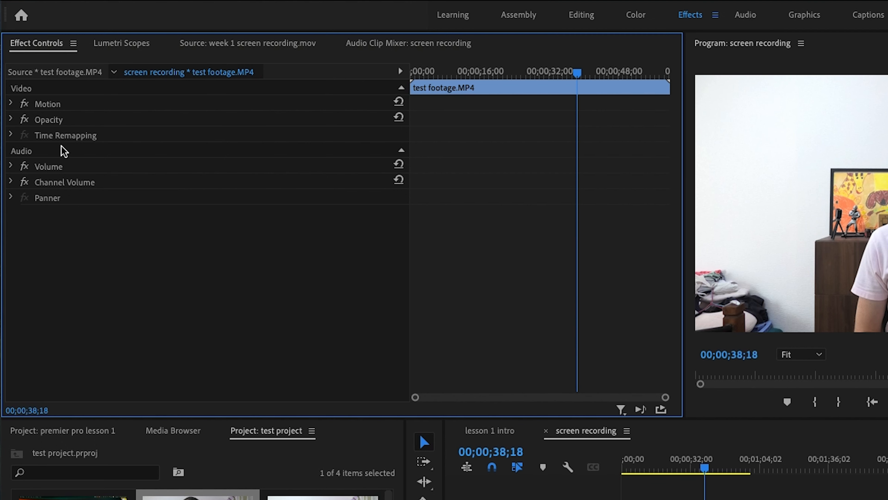
Expand the clip's Motion and Scale controls and reduce the scale to 87.9, then raise it to 98.9.
{"action": "left_click", "coordinate": [11, 105]}
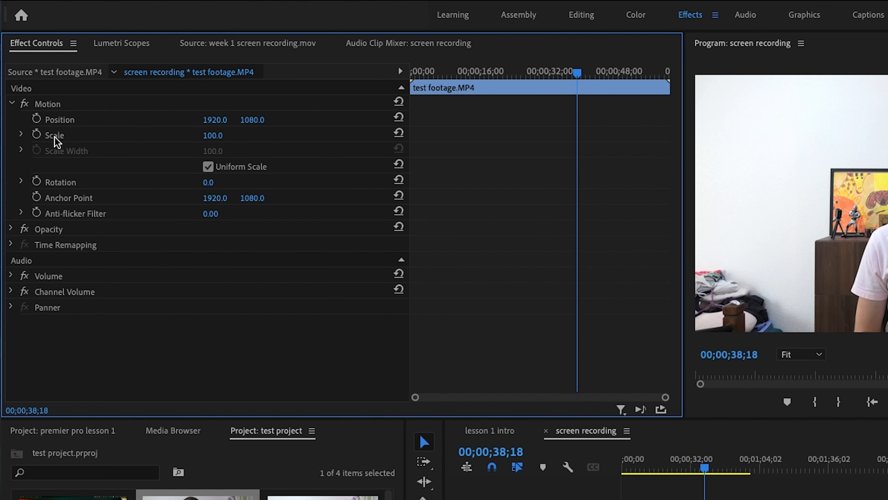
{"action": "left_click", "coordinate": [22, 135]}
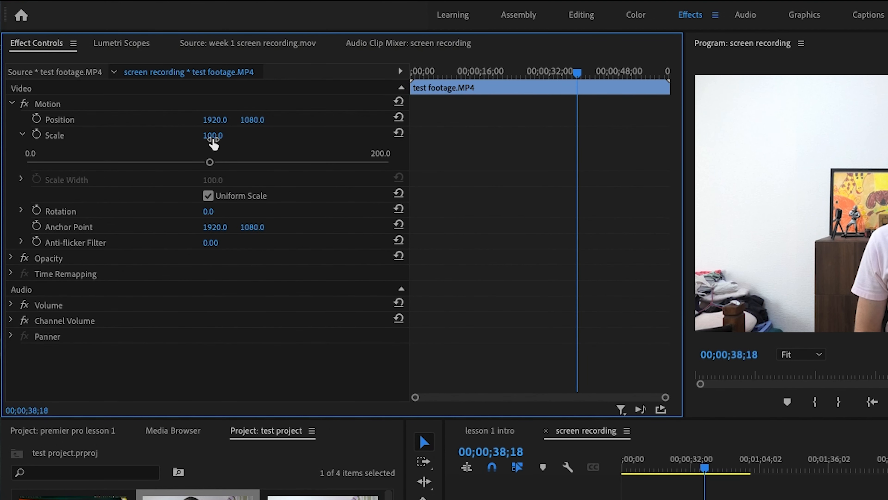
{"action": "left_click", "coordinate": [210, 163]}
{"action": "left_click_drag", "start_coordinate": [211, 163], "coordinate": [112, 162]}
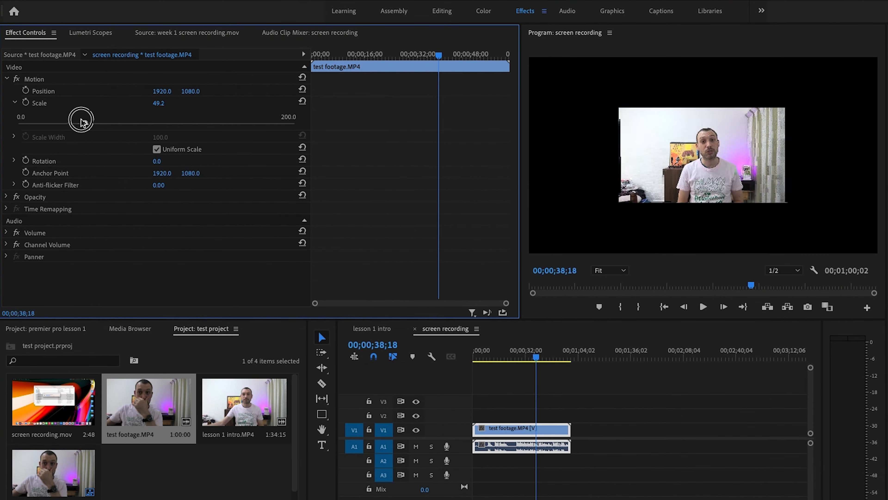
{"action": "left_click_drag", "start_coordinate": [82, 123], "coordinate": [139, 122]}
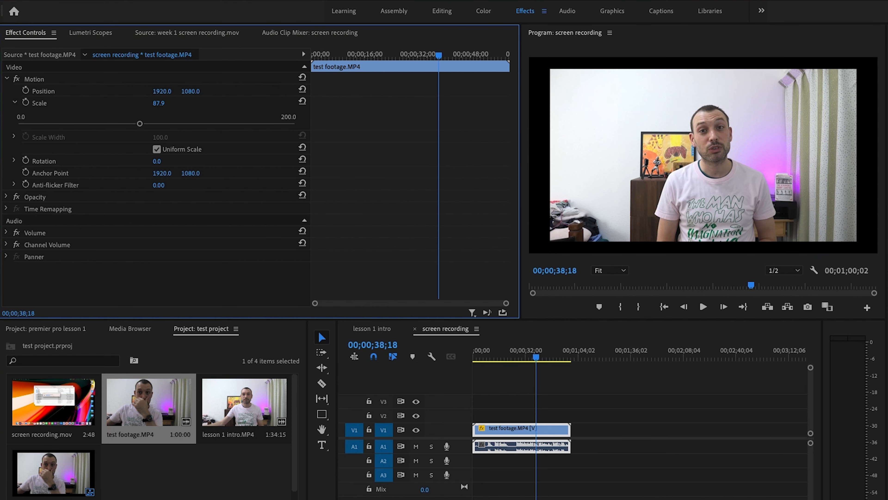
{"action": "left_click_drag", "start_coordinate": [160, 103], "coordinate": [169, 104]}
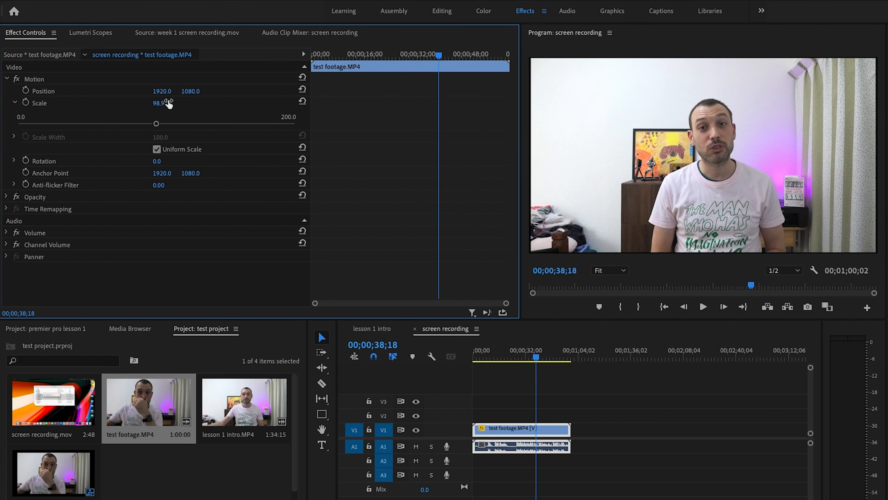
Enter a scale of 123 for the clip, then enlarge it to 144.1 and collapse the Scale slider.
{"action": "left_click", "coordinate": [169, 103]}
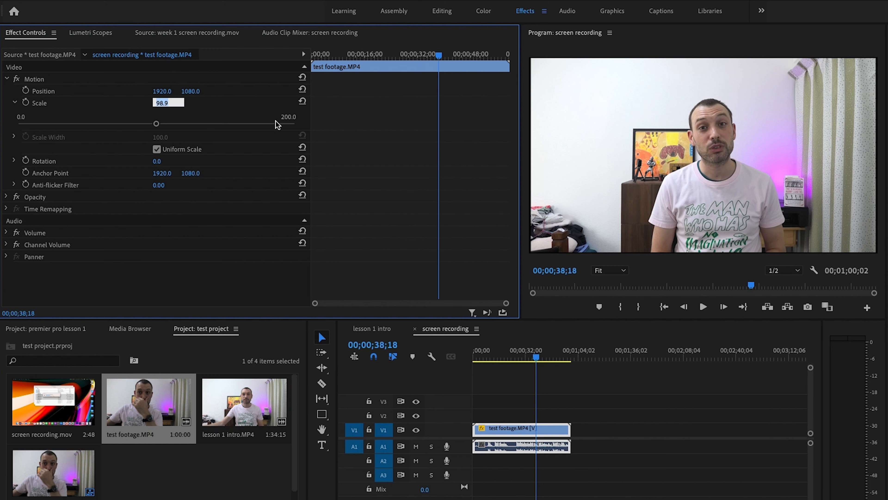
{"action": "type", "text": "123"}
{"action": "key", "text": "Return"}
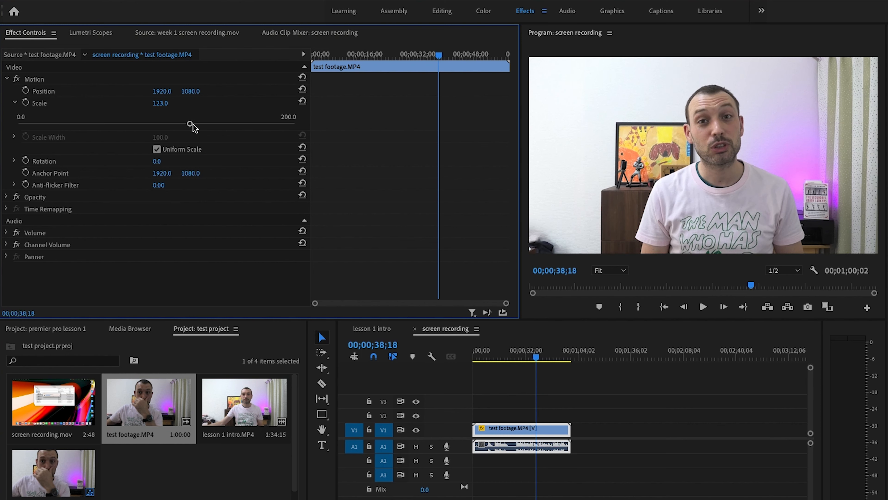
{"action": "left_click_drag", "start_coordinate": [189, 124], "coordinate": [217, 128]}
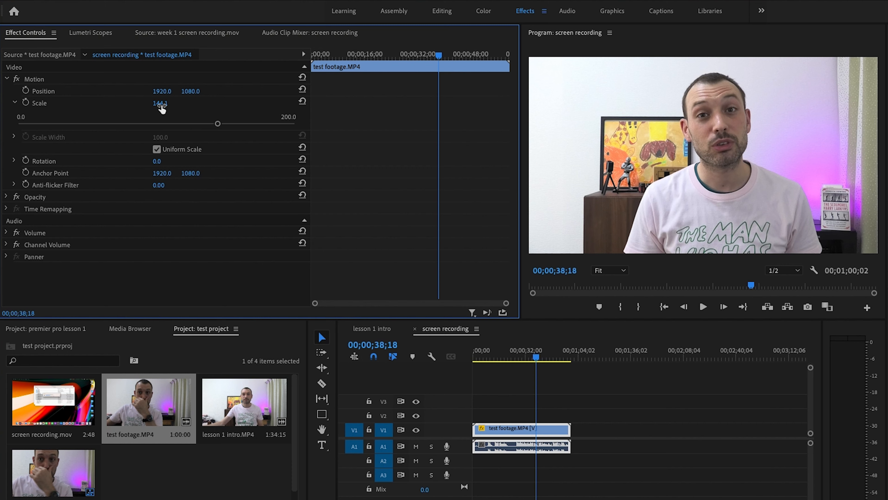
{"action": "left_click", "coordinate": [14, 103]}
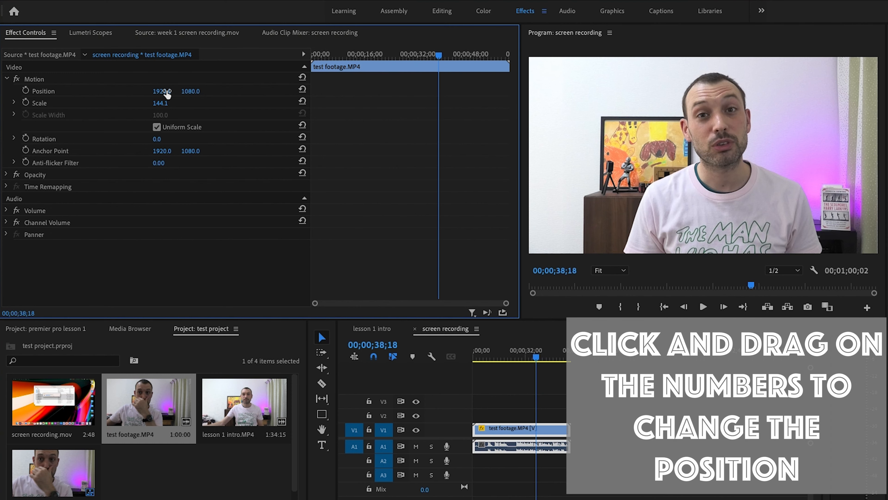
Shift the clip sideways, then set its horizontal position to 1800.
{"action": "mouse_move", "coordinate": [162, 91]}
{"action": "left_mouse_down"}
{"action": "mouse_move", "coordinate": [52, 91]}
{"action": "mouse_move", "coordinate": [180, 91]}
{"action": "left_mouse_up"}
{"action": "left_click", "coordinate": [165, 90]}
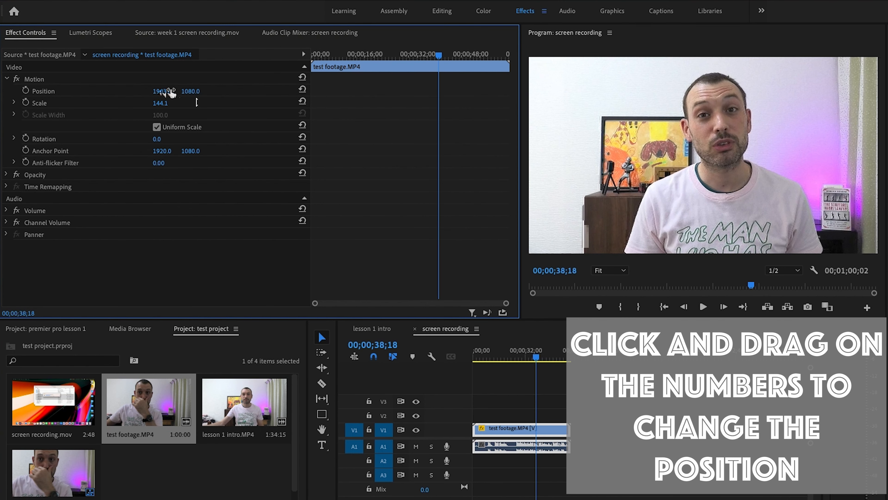
{"action": "type", "text": "1800"}
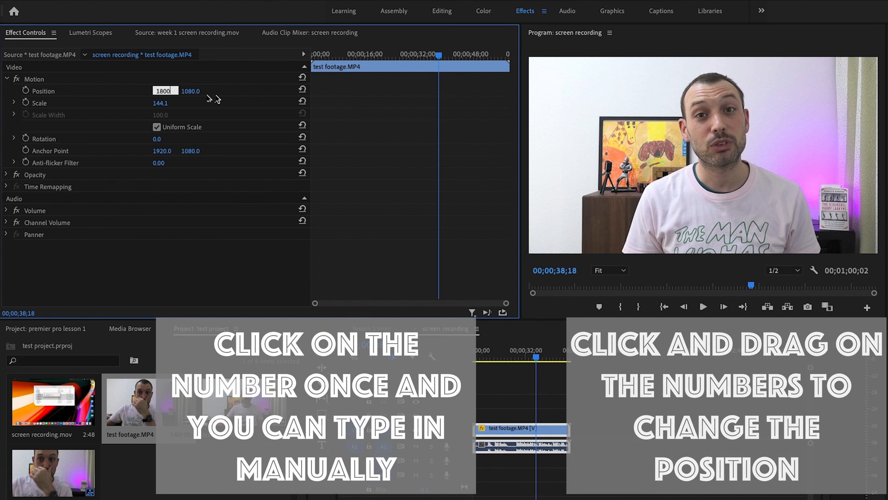
{"action": "key", "text": "Return"}
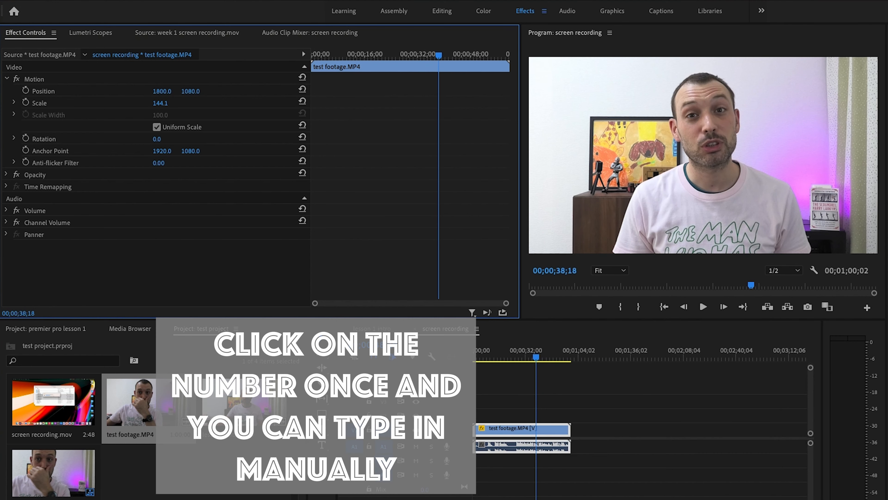
Move the clip vertically, then set its vertical position to 900.
{"action": "mouse_move", "coordinate": [190, 91]}
{"action": "left_mouse_down"}
{"action": "mouse_move", "coordinate": [121, 91]}
{"action": "mouse_move", "coordinate": [210, 92]}
{"action": "mouse_move", "coordinate": [2, 91]}
{"action": "mouse_move", "coordinate": [185, 93]}
{"action": "left_mouse_up"}
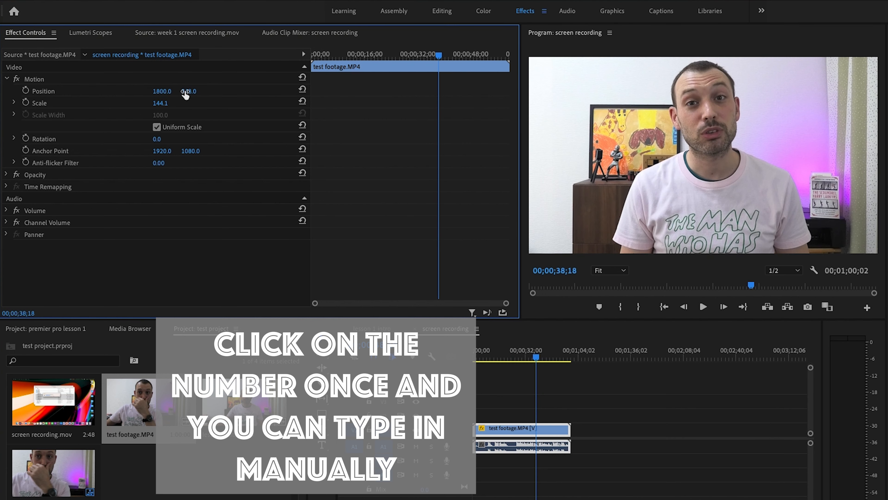
{"action": "left_click", "coordinate": [185, 91]}
{"action": "type", "text": "90"}
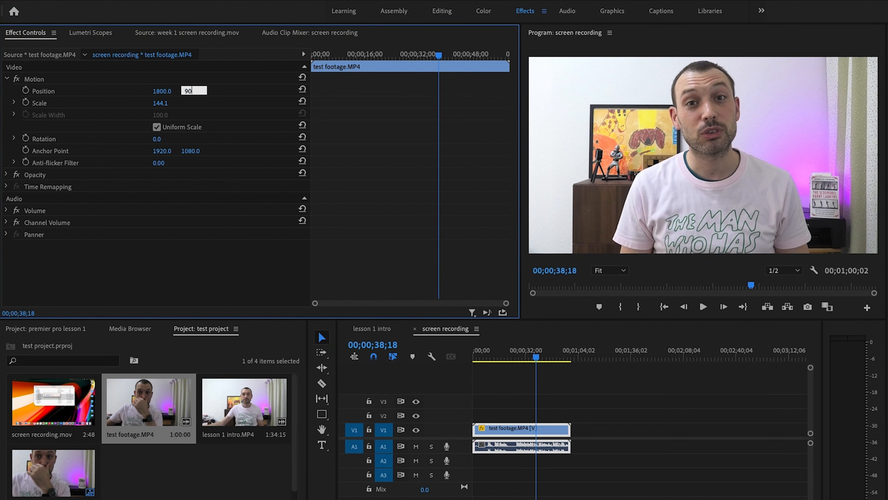
{"action": "type", "text": "0"}
{"action": "key", "text": "Return"}
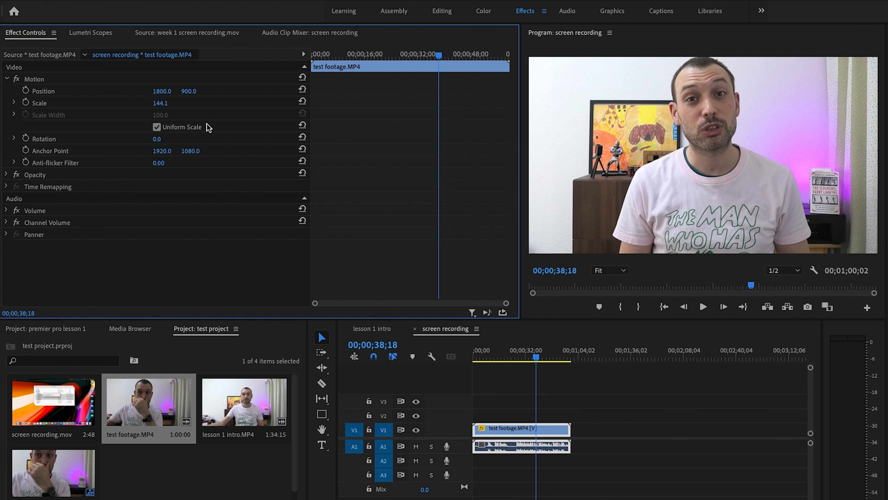
Expand the Rotation control, try rotating the clip, and reset its rotation to 0.
{"action": "left_click", "coordinate": [14, 138]}
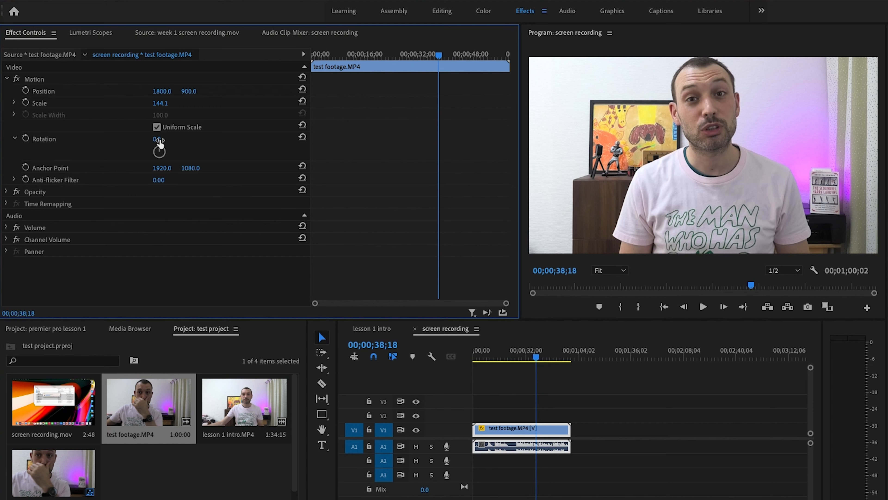
{"action": "mouse_move", "coordinate": [156, 138]}
{"action": "left_mouse_down"}
{"action": "mouse_move", "coordinate": [168, 160]}
{"action": "mouse_move", "coordinate": [151, 159]}
{"action": "mouse_move", "coordinate": [151, 142]}
{"action": "mouse_move", "coordinate": [175, 154]}
{"action": "mouse_move", "coordinate": [159, 142]}
{"action": "mouse_move", "coordinate": [165, 136]}
{"action": "mouse_move", "coordinate": [168, 151]}
{"action": "mouse_move", "coordinate": [154, 144]}
{"action": "mouse_move", "coordinate": [159, 138]}
{"action": "mouse_move", "coordinate": [164, 152]}
{"action": "left_mouse_up"}
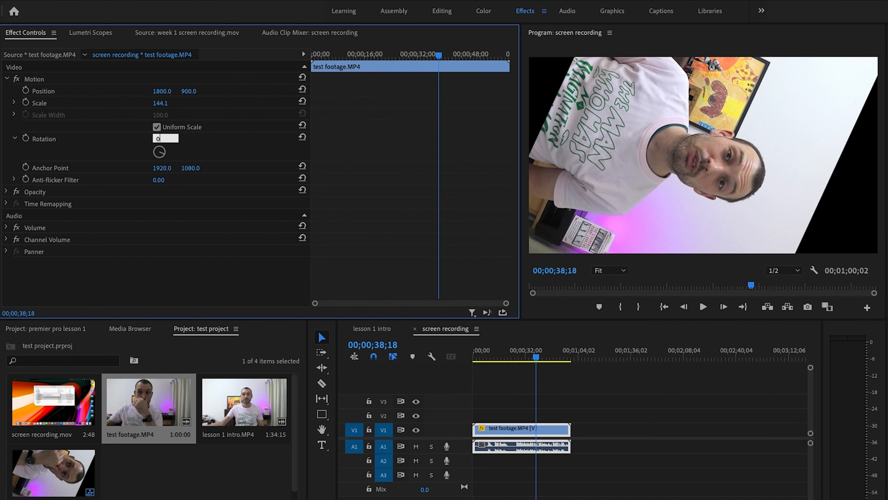
{"action": "key", "text": "Return"}
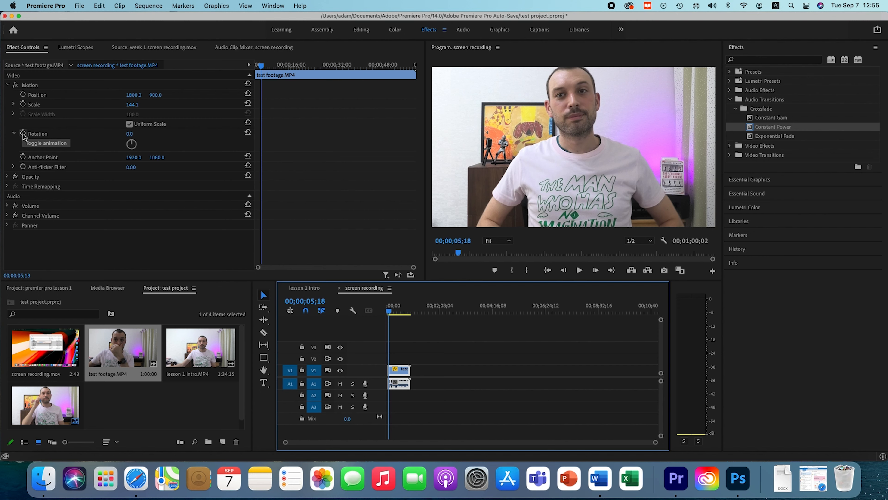
Animate the clip's position with a keyframe at 00;00;05;18 and another at 00;00;52;11 with a horizontal position of 2767.
{"action": "left_click", "coordinate": [23, 94]}
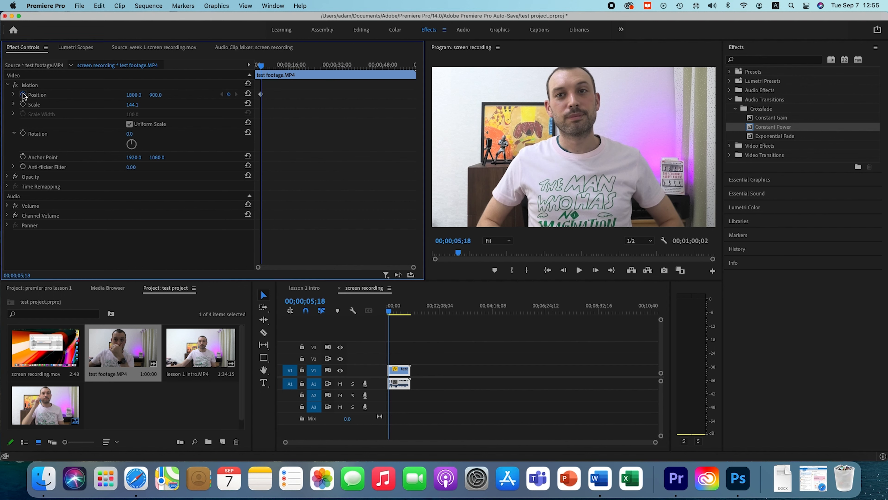
{"action": "left_click_drag", "start_coordinate": [261, 66], "coordinate": [396, 72]}
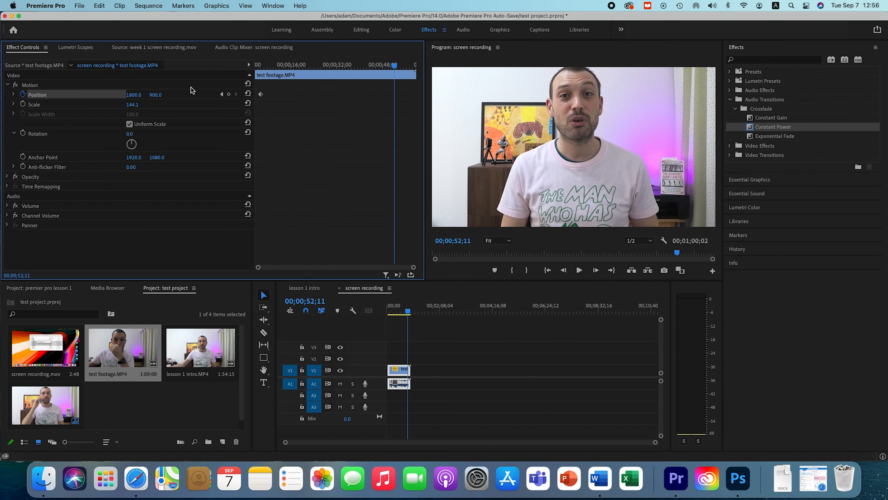
{"action": "left_click_drag", "start_coordinate": [134, 95], "coordinate": [468, 94]}
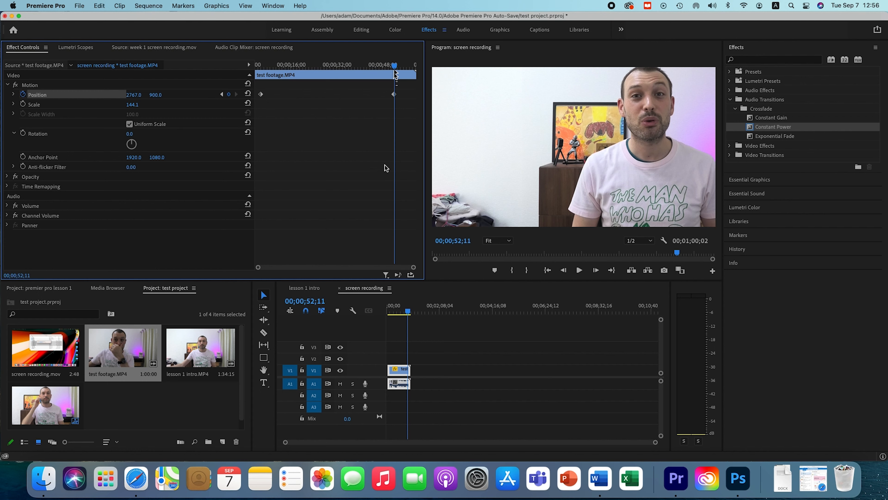
Return the playhead to the start of the sequence and adjust the audio gain of the test footage clip.
{"action": "left_click_drag", "start_coordinate": [407, 310], "coordinate": [373, 314]}
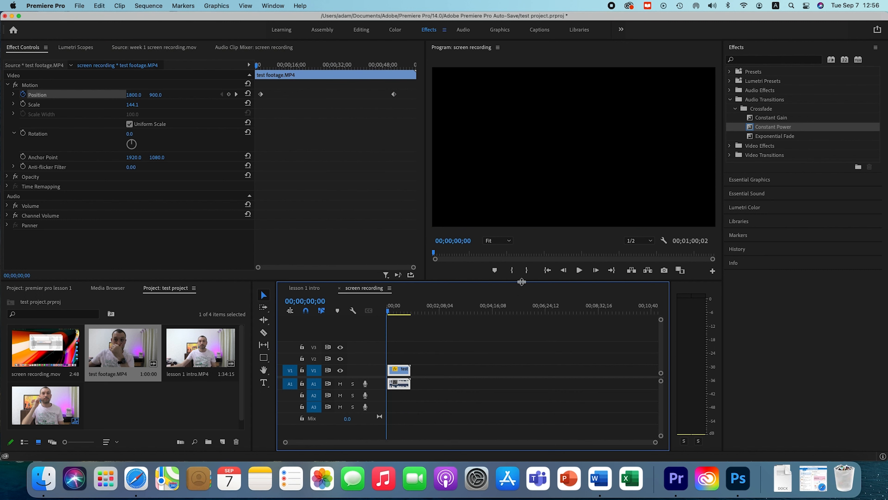
{"action": "right_click", "coordinate": [402, 384]}
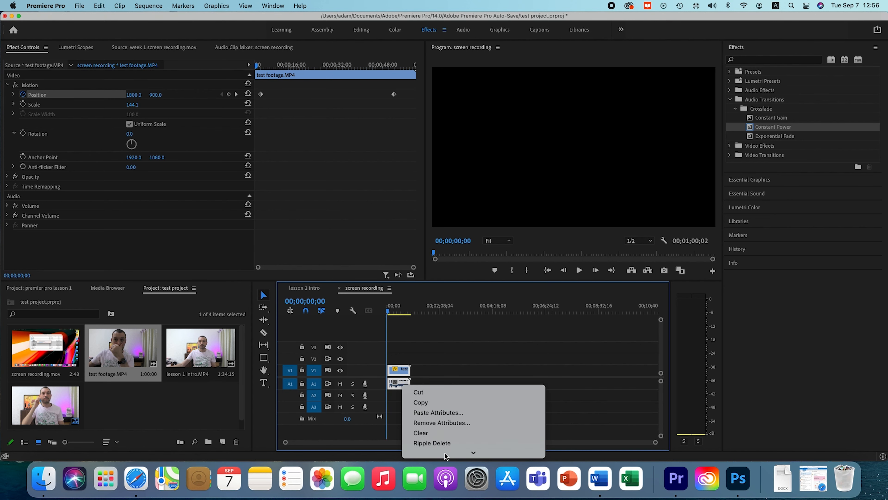
{"action": "mouse_move", "coordinate": [445, 456]}
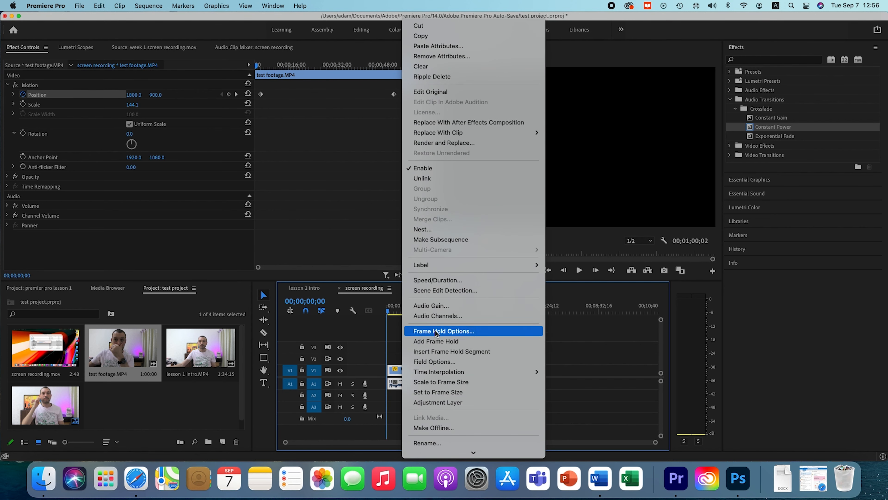
{"action": "left_click", "coordinate": [433, 306]}
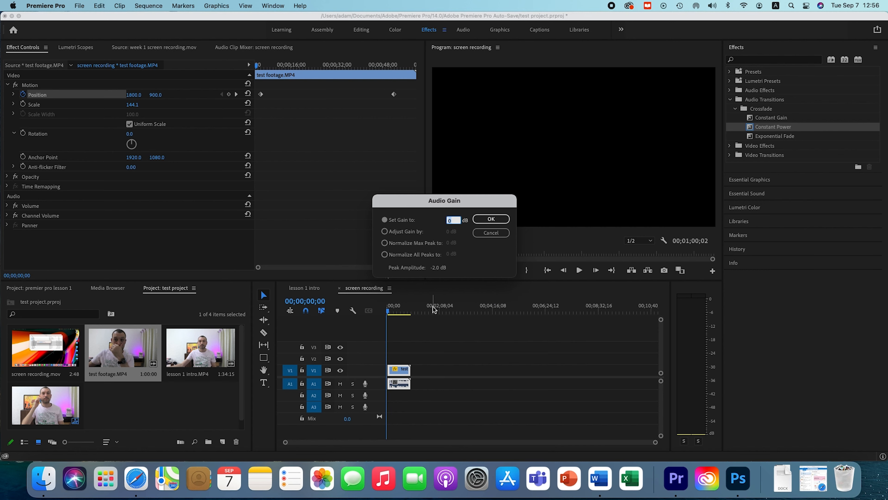
{"action": "key", "text": "Return"}
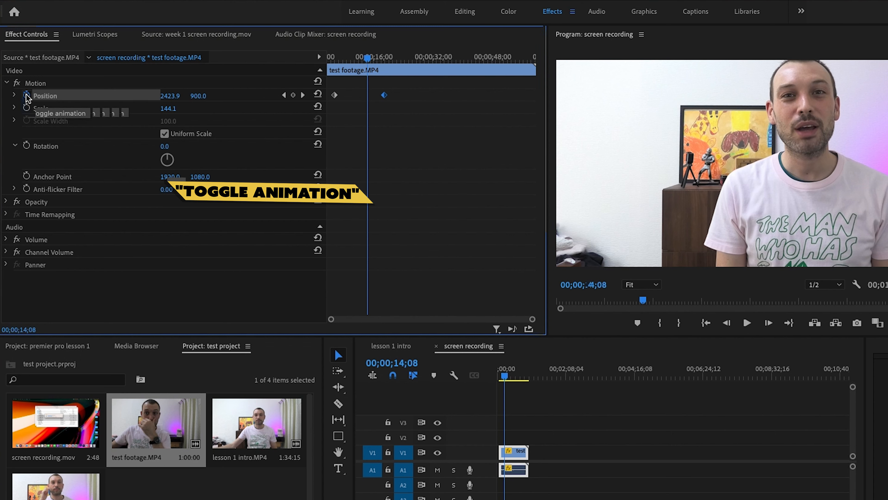
Turn off the Position animation and delete its existing keyframes.
{"action": "left_click", "coordinate": [27, 96]}
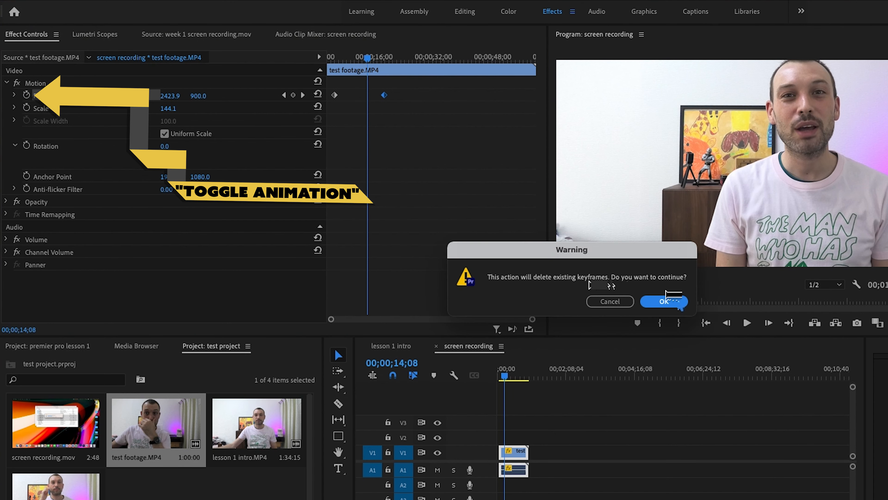
{"action": "left_click", "coordinate": [676, 305]}
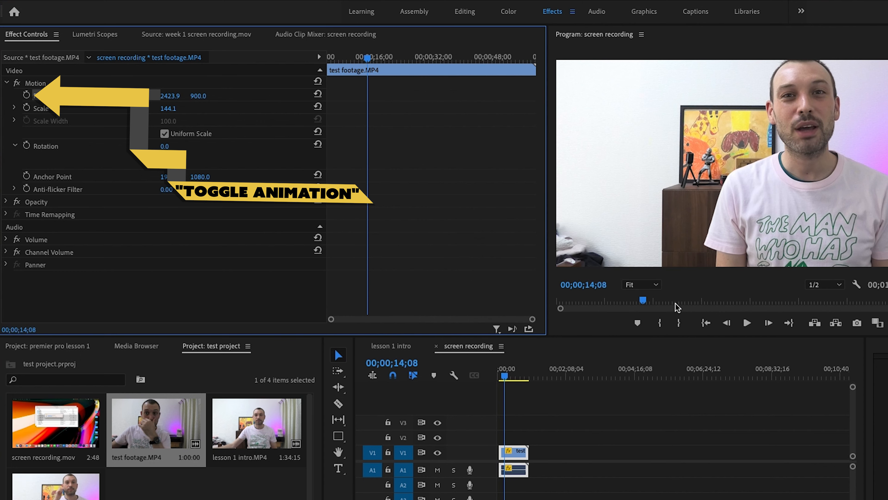
Animate the clip's scale with a keyframe at 00;00;03;11 and another at 00;00;35;20 scaled down to 13.1.
{"action": "left_click_drag", "start_coordinate": [367, 58], "coordinate": [322, 72]}
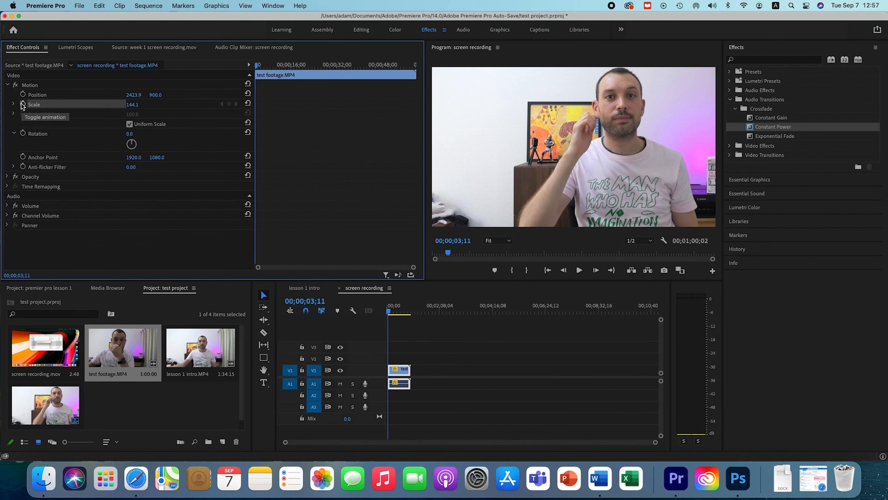
{"action": "left_click", "coordinate": [23, 104]}
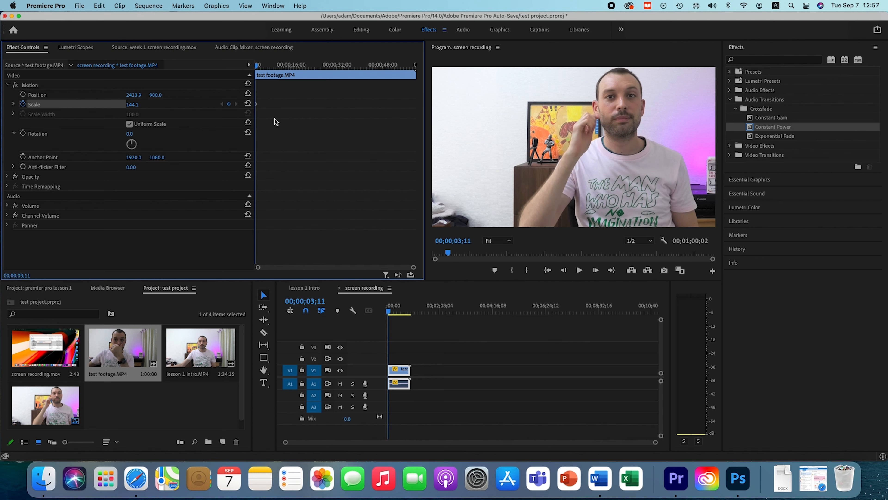
{"action": "left_click_drag", "start_coordinate": [262, 74], "coordinate": [347, 66]}
{"action": "left_click_drag", "start_coordinate": [133, 108], "coordinate": [93, 108]}
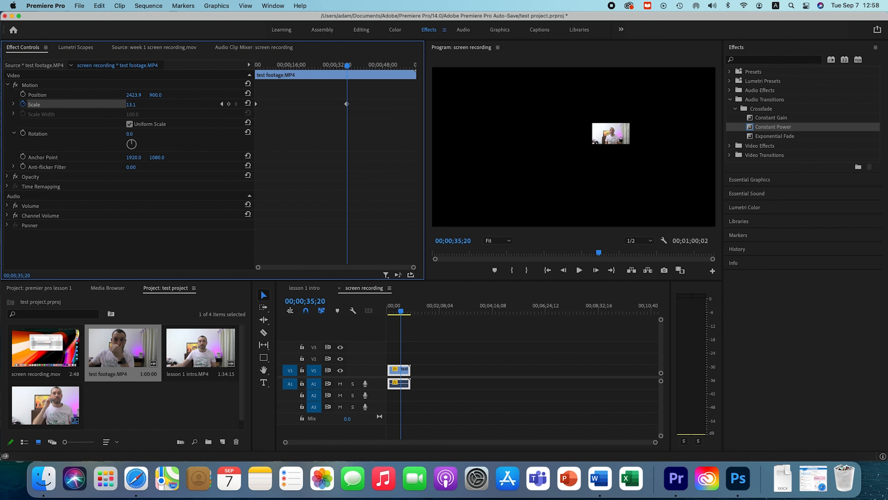
Play back the scale animation from its first keyframe at 00;00;03;11.
{"action": "left_click_drag", "start_coordinate": [348, 71], "coordinate": [238, 70]}
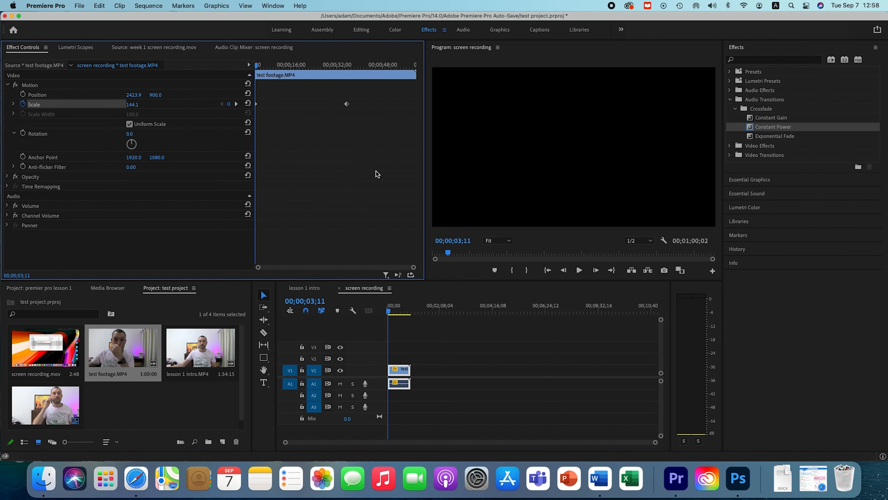
{"action": "key", "text": "space"}
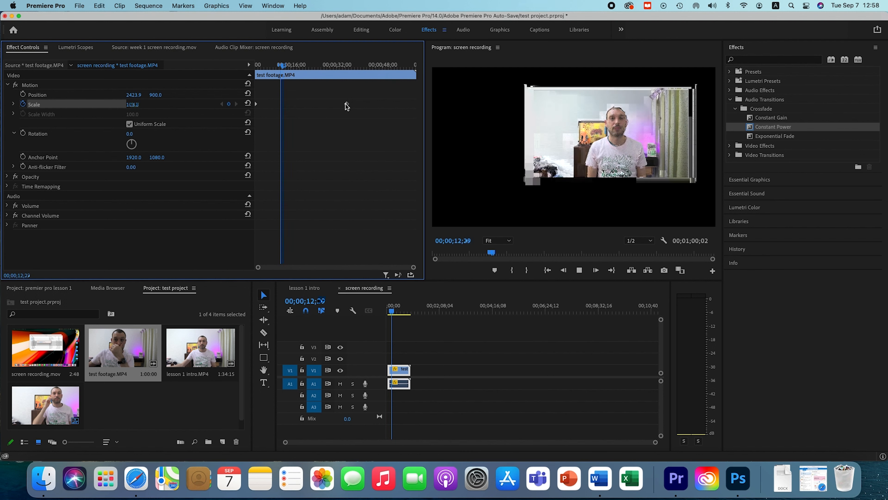
{"action": "key", "text": "space"}
Animate the clip's rotation with a keyframe at 00;00;14;00 and another at 00;00;34;25 rotated to 3x46.7°.
{"action": "left_click", "coordinate": [23, 134]}
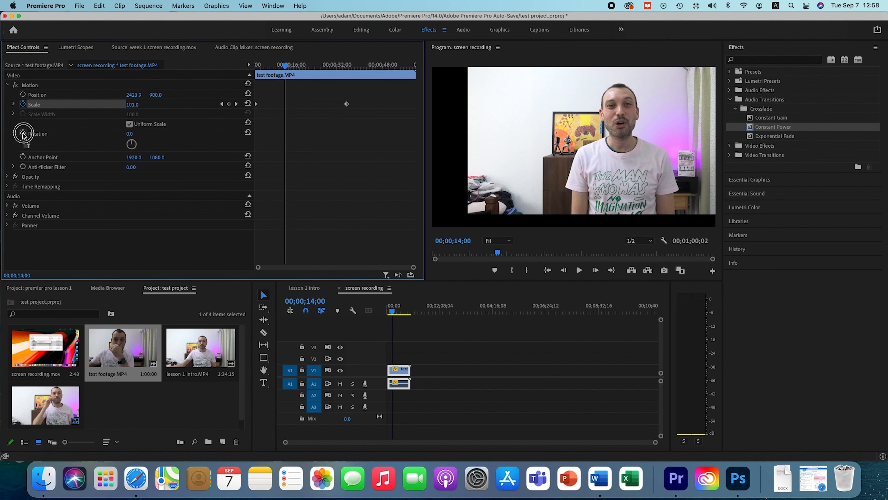
{"action": "left_click_drag", "start_coordinate": [285, 65], "coordinate": [344, 65]}
{"action": "left_click_drag", "start_coordinate": [133, 149], "coordinate": [165, 124]}
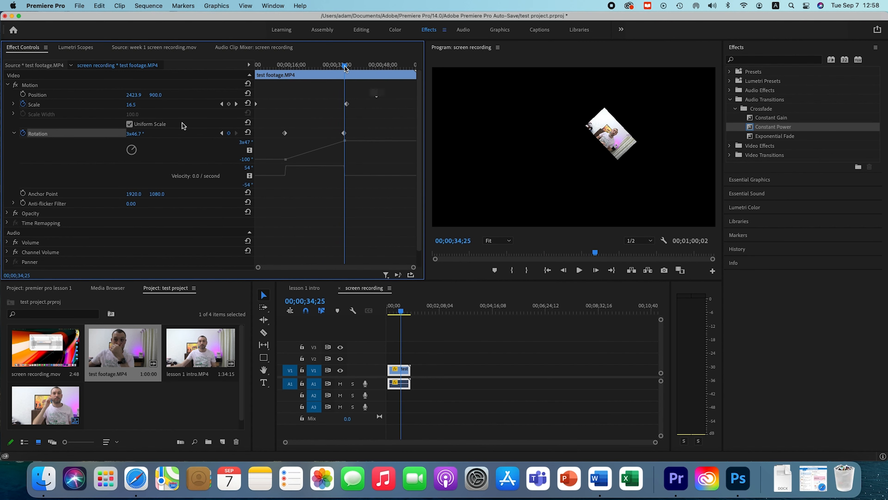
Play back the rotation animation from about its first keyframe, and deselect the clip.
{"action": "left_click_drag", "start_coordinate": [345, 69], "coordinate": [285, 68]}
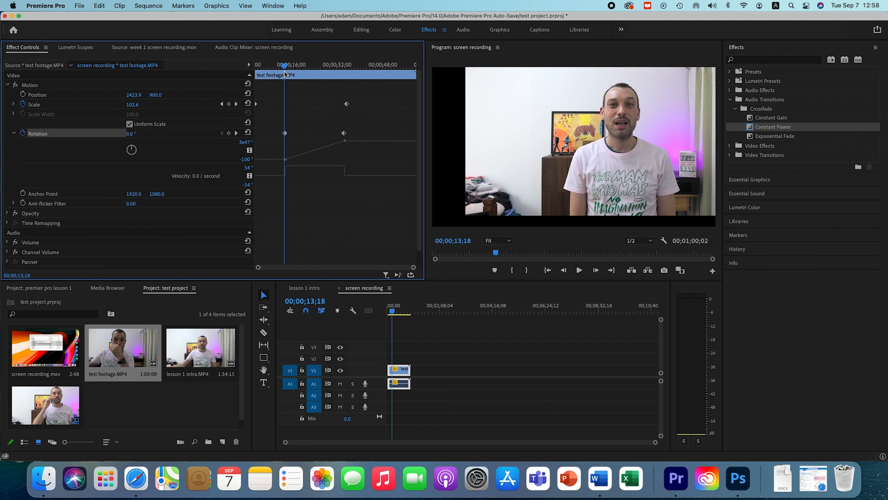
{"action": "key", "text": "space"}
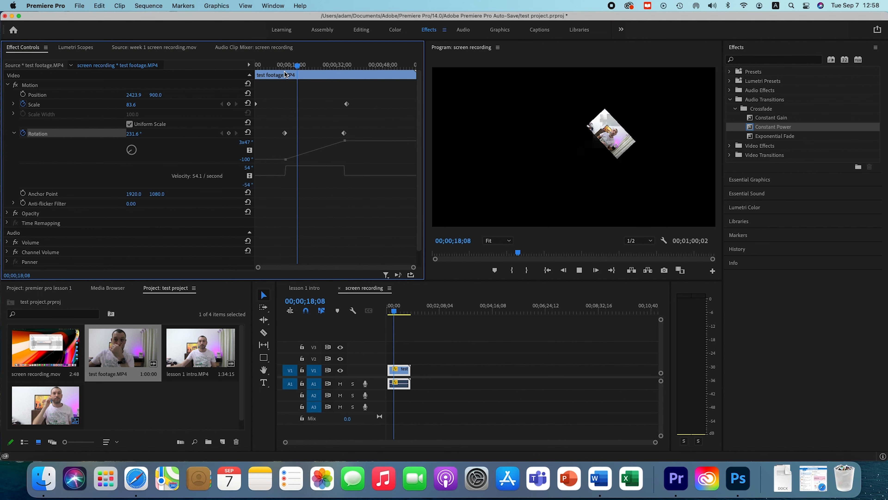
{"action": "key", "text": "space"}
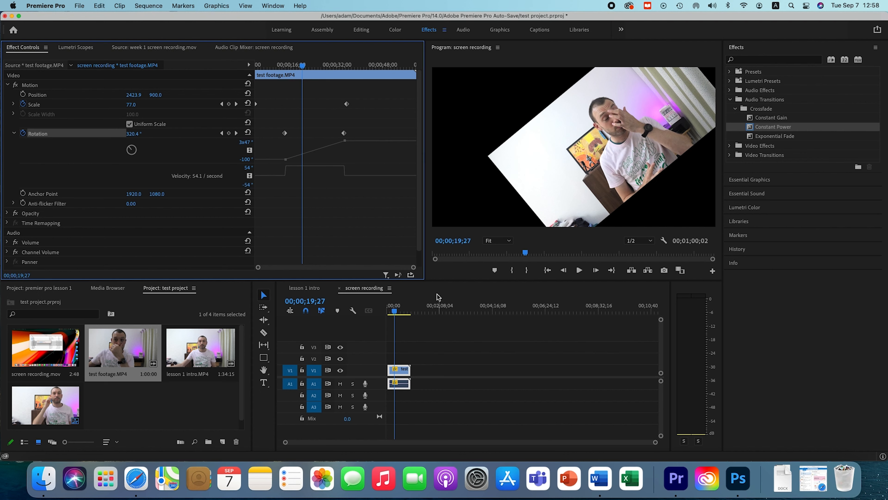
{"action": "left_click", "coordinate": [443, 342]}
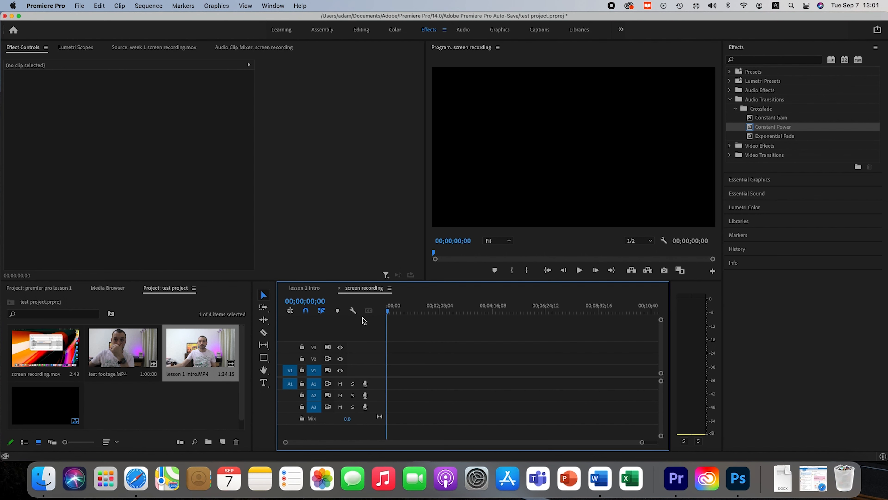
Place lesson 1 intro.MP4 on track V1 and delete its audio after unlinking it from the video.
{"action": "left_click_drag", "start_coordinate": [212, 346], "coordinate": [406, 375]}
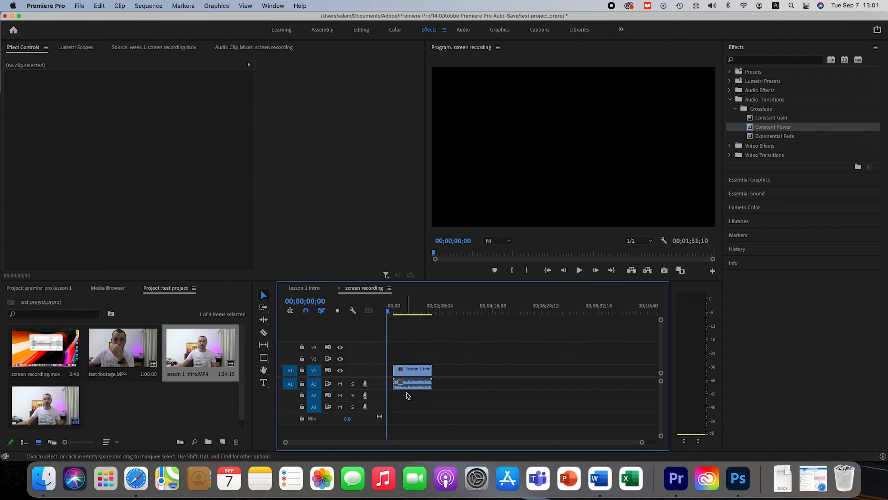
{"action": "right_click", "coordinate": [408, 389]}
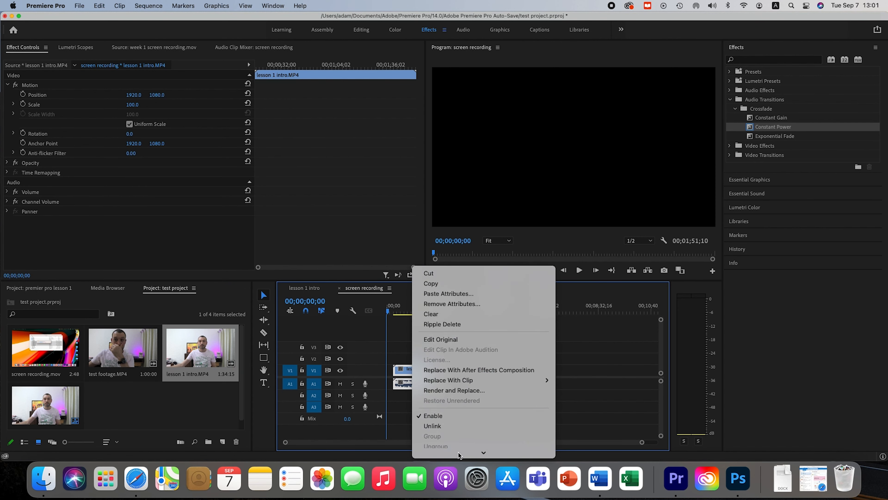
{"action": "left_click", "coordinate": [450, 396]}
{"action": "left_click", "coordinate": [495, 396]}
{"action": "left_click", "coordinate": [424, 387]}
{"action": "key", "text": "Delete"}
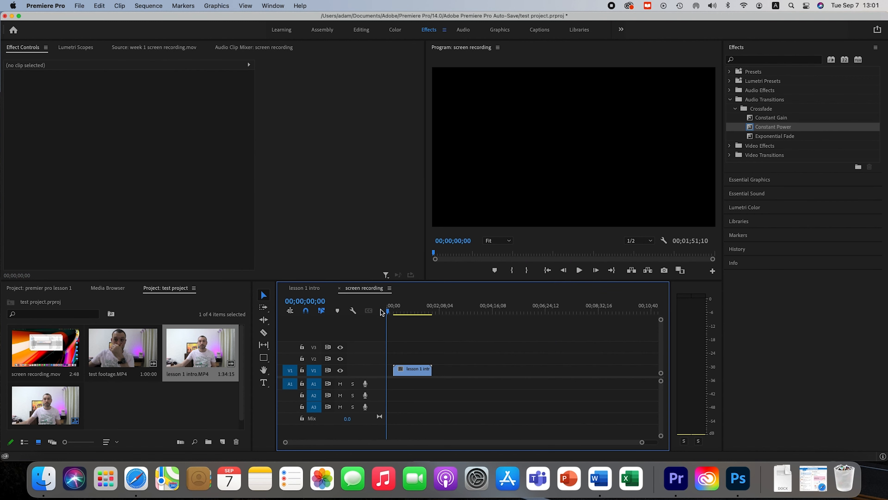
Trim a little off the start of the lesson 1 intro clip and move the playhead to 00;00;29;02.
{"action": "left_click_drag", "start_coordinate": [393, 369], "coordinate": [397, 369]}
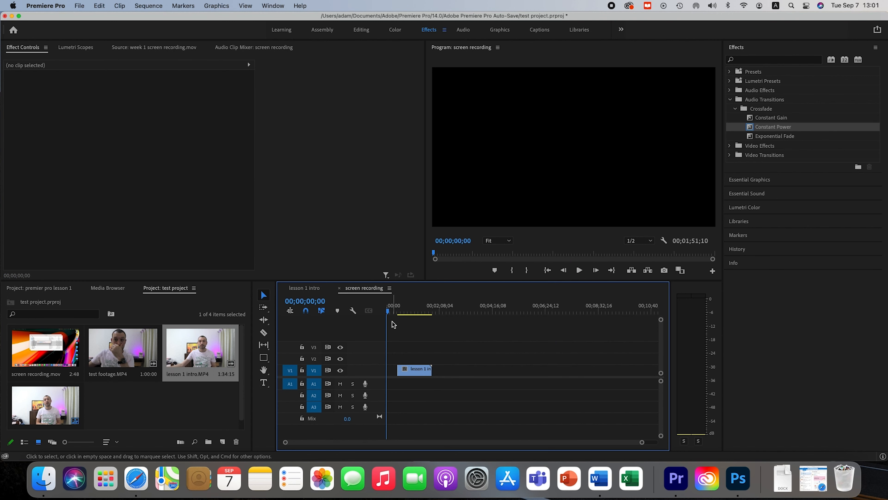
{"action": "left_click", "coordinate": [387, 312]}
{"action": "left_click_drag", "start_coordinate": [387, 312], "coordinate": [401, 310]}
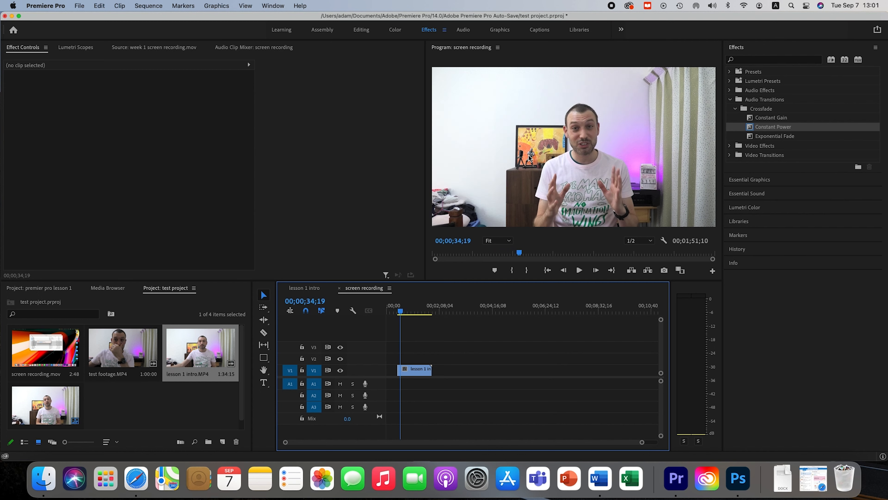
{"action": "left_click_drag", "start_coordinate": [399, 310], "coordinate": [400, 312]}
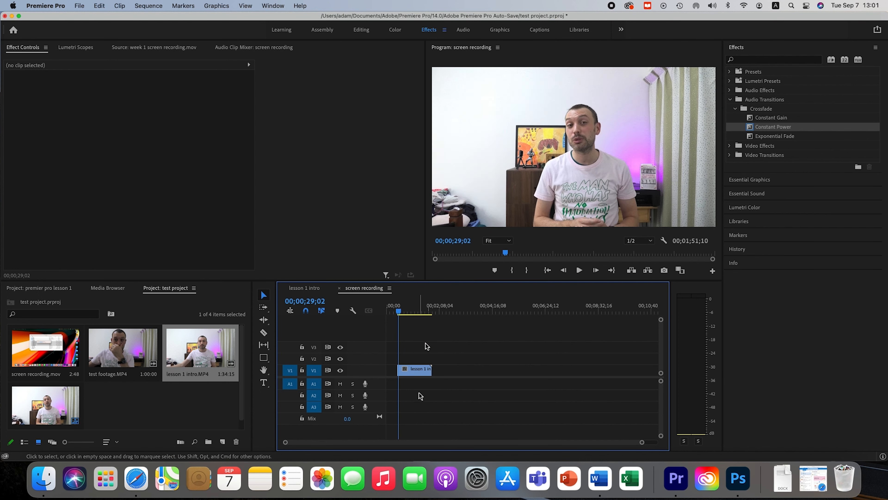
Turn on Position and Scale animation for the lesson 1 intro clip, setting both first keyframes at 00;00;29;02.
{"action": "left_click", "coordinate": [416, 374]}
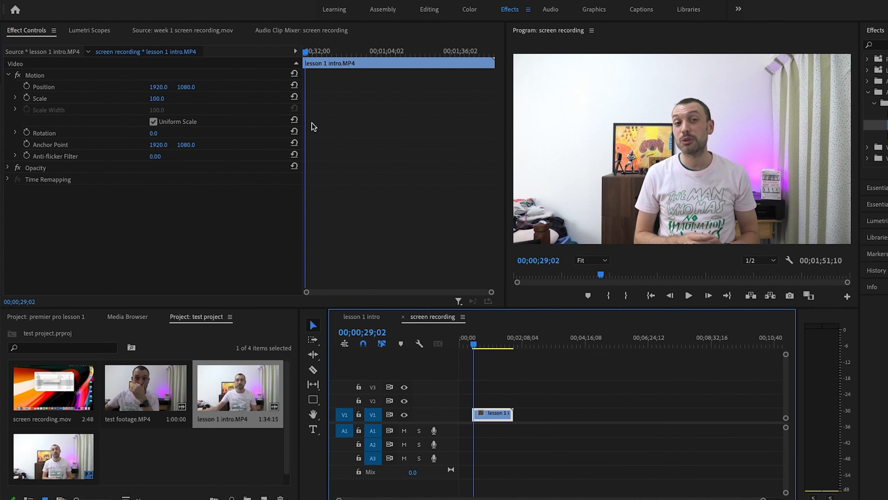
{"action": "left_click", "coordinate": [27, 86]}
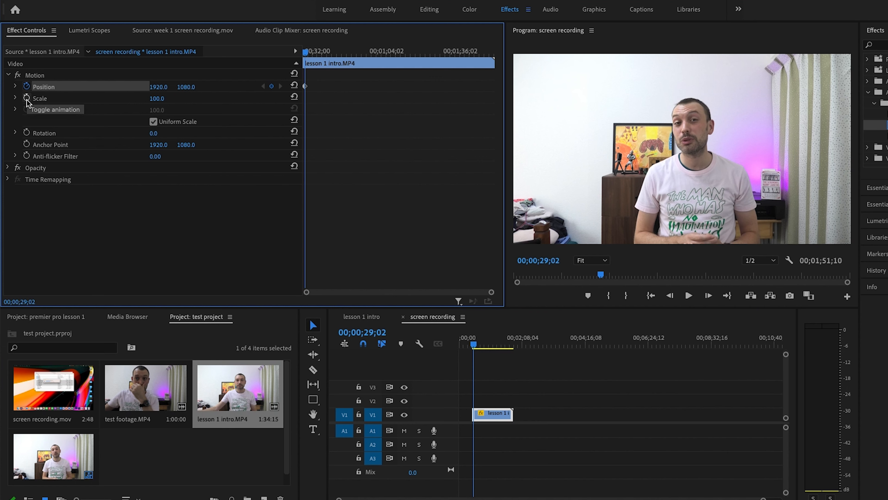
{"action": "left_click", "coordinate": [27, 98]}
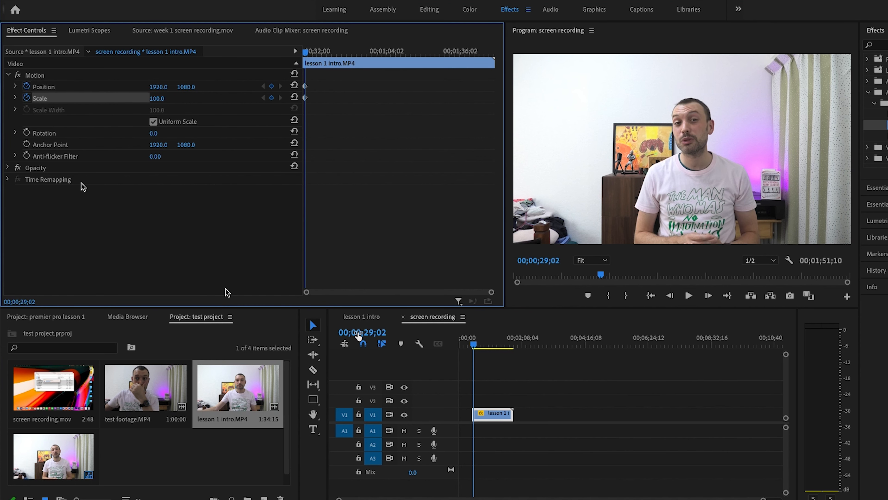
At 00;01;02;20, zoom in on the figurine with keyframes for scale 684 and position 5836, 76.
{"action": "left_click_drag", "start_coordinate": [474, 345], "coordinate": [489, 346]}
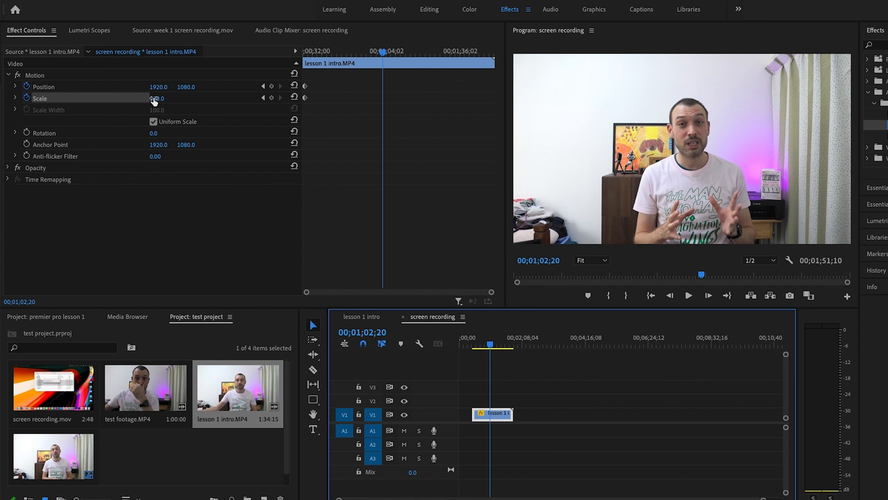
{"action": "left_click_drag", "start_coordinate": [153, 101], "coordinate": [168, 87]}
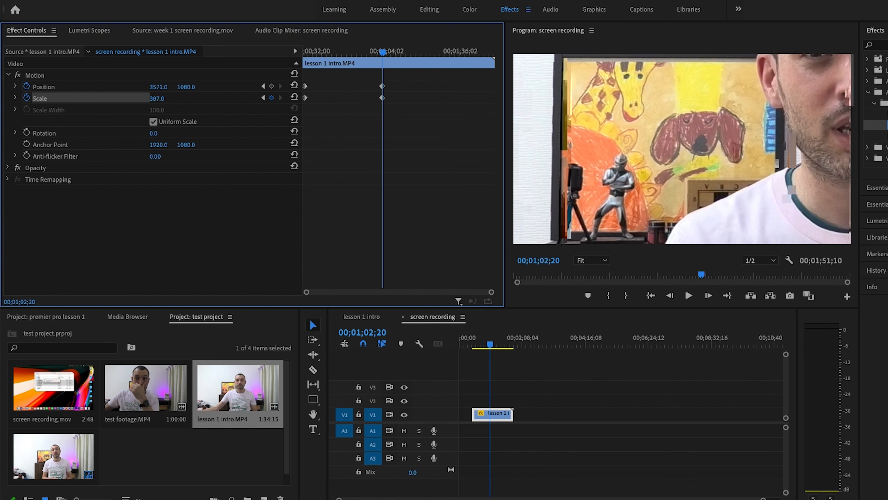
{"action": "left_click_drag", "start_coordinate": [156, 98], "coordinate": [170, 88]}
{"action": "mouse_move", "coordinate": [162, 98]}
{"action": "left_mouse_down"}
{"action": "mouse_move", "coordinate": [165, 87]}
{"action": "mouse_move", "coordinate": [188, 87]}
{"action": "mouse_move", "coordinate": [161, 87]}
{"action": "mouse_move", "coordinate": [164, 99]}
{"action": "mouse_move", "coordinate": [182, 98]}
{"action": "mouse_move", "coordinate": [166, 87]}
{"action": "mouse_move", "coordinate": [185, 88]}
{"action": "mouse_move", "coordinate": [166, 87]}
{"action": "left_mouse_up"}
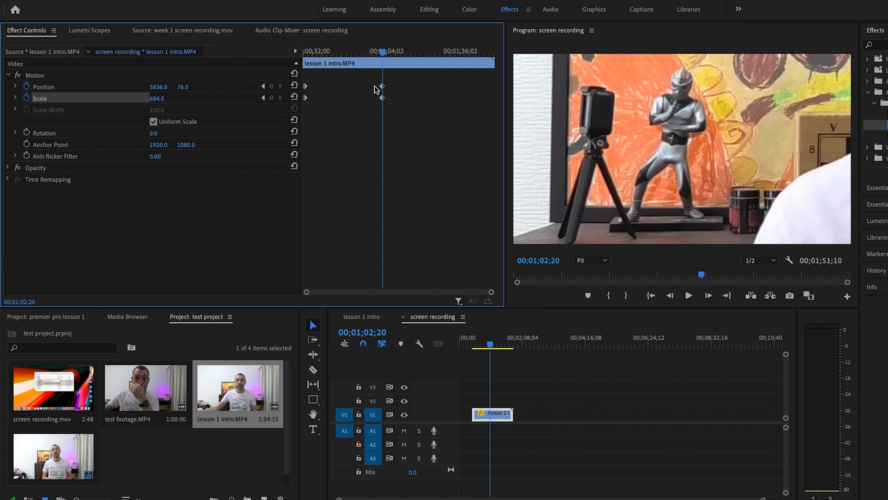
Play back the zoom animation on the lesson 1 intro clip from near its first keyframes.
{"action": "left_click", "coordinate": [481, 345]}
{"action": "left_click_drag", "start_coordinate": [480, 345], "coordinate": [470, 345]}
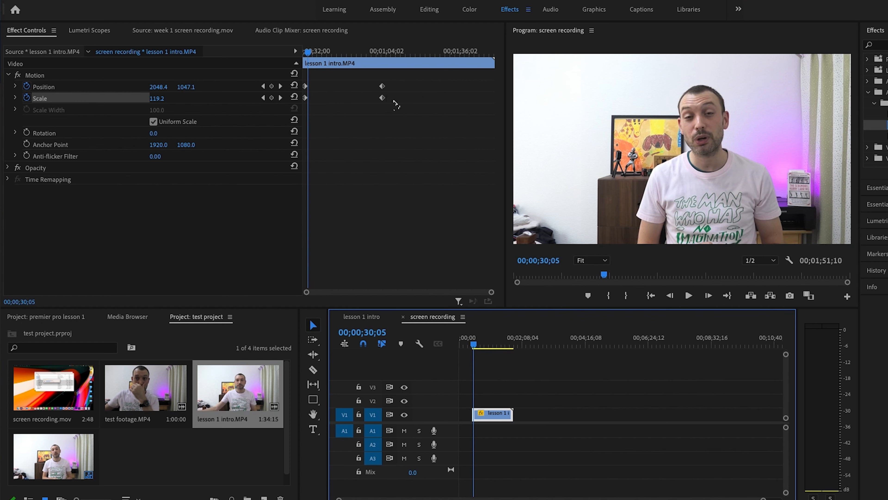
{"action": "left_click", "coordinate": [688, 297]}
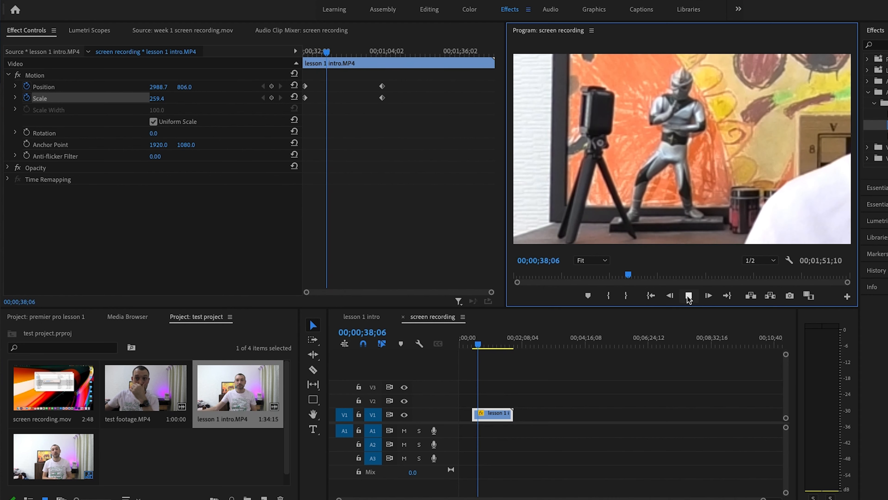
{"action": "left_click", "coordinate": [689, 297]}
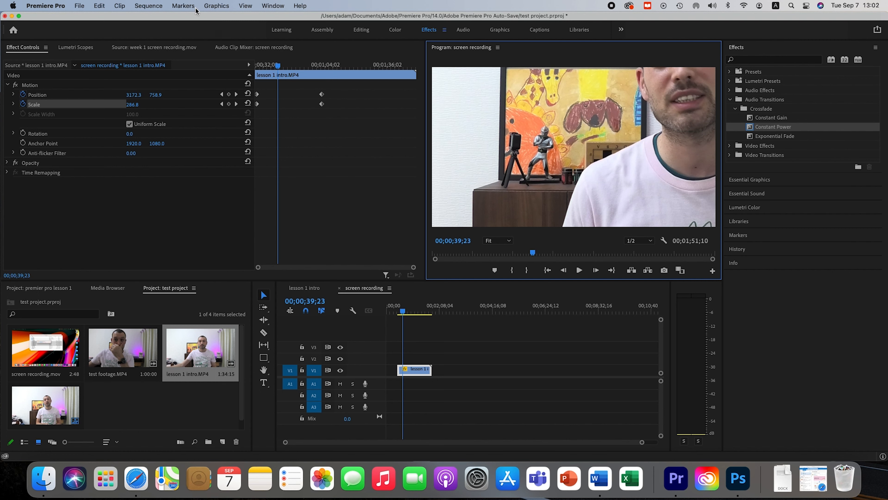
Render the sequence from in to out and check the rendered section on the timeline.
{"action": "left_click", "coordinate": [164, 6]}
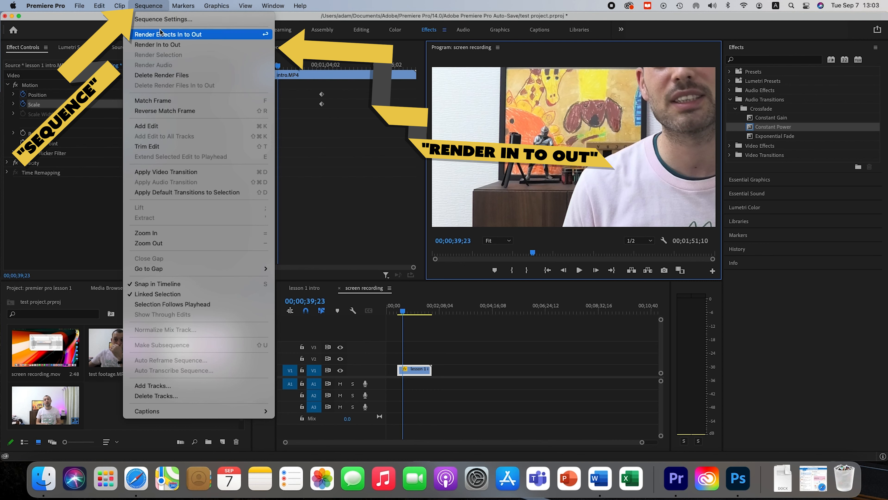
{"action": "left_click", "coordinate": [160, 46]}
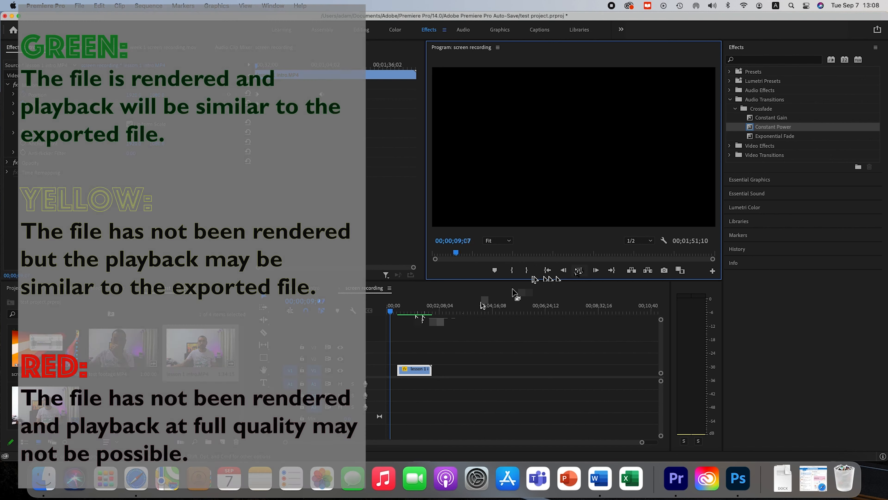
{"action": "left_click", "coordinate": [579, 270]}
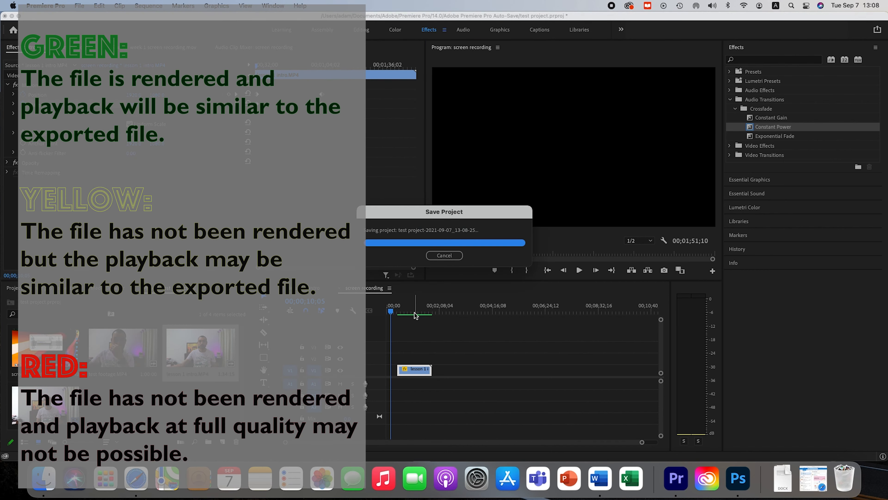
{"action": "mouse_move", "coordinate": [397, 312]}
{"action": "left_mouse_down"}
{"action": "mouse_move", "coordinate": [415, 310]}
{"action": "mouse_move", "coordinate": [398, 313]}
{"action": "left_mouse_up"}
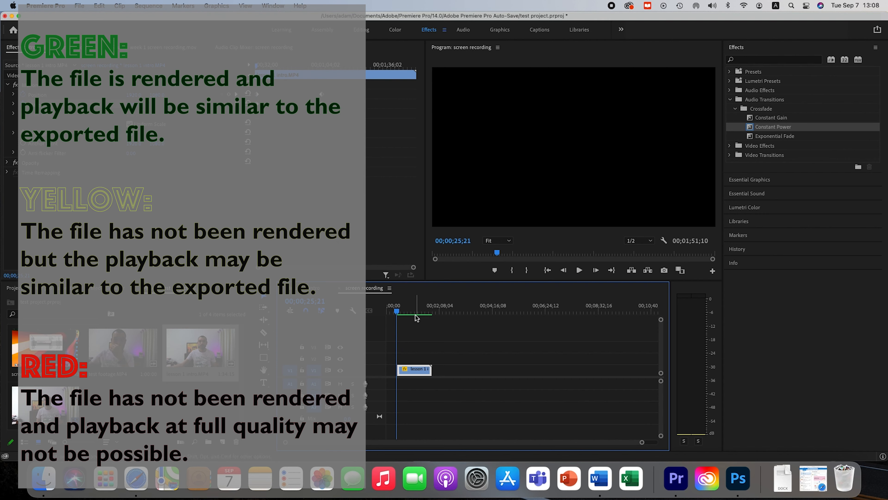
{"action": "left_click", "coordinate": [405, 311]}
{"action": "mouse_move", "coordinate": [405, 312]}
{"action": "left_mouse_down"}
{"action": "mouse_move", "coordinate": [414, 311]}
{"action": "mouse_move", "coordinate": [399, 313]}
{"action": "left_mouse_up"}
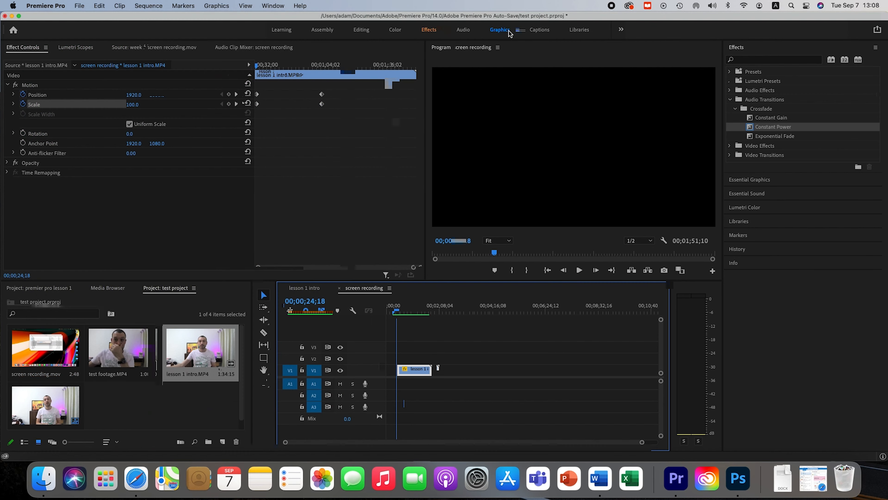
Switch to the Graphics workspace with its template browser showing, and play the clip from 00;00;28;08.
{"action": "left_click", "coordinate": [509, 30]}
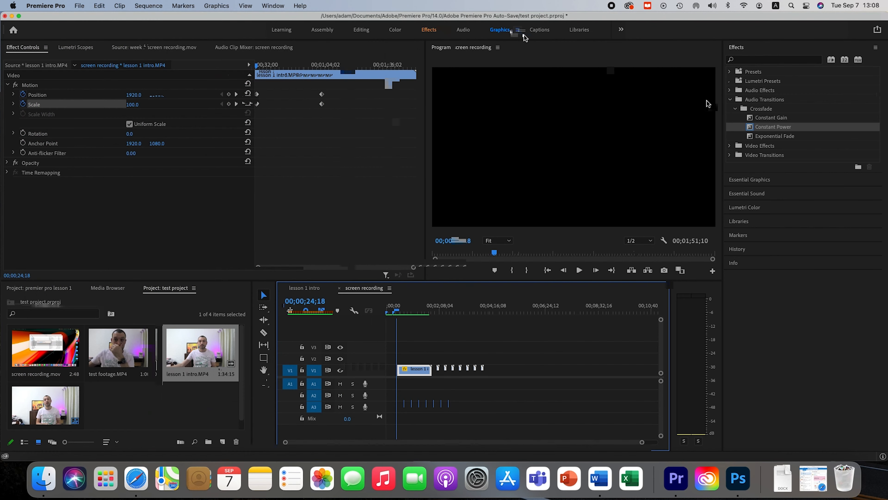
{"action": "left_click", "coordinate": [739, 64]}
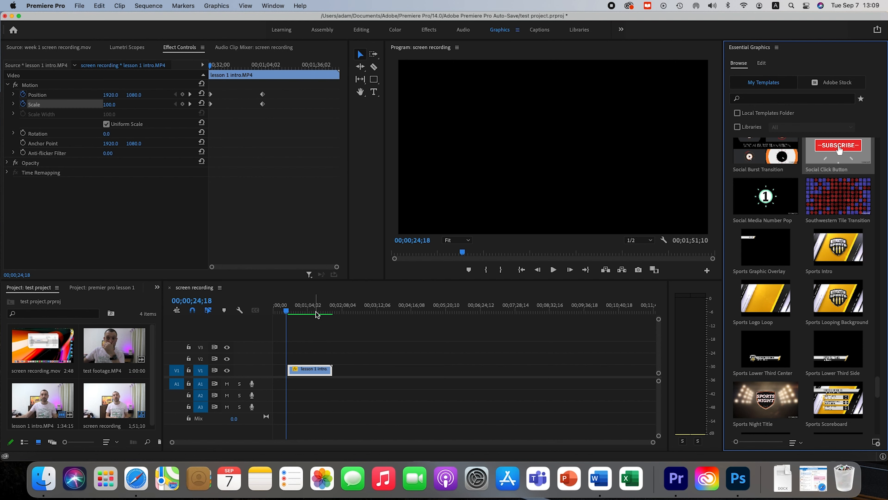
{"action": "left_click", "coordinate": [289, 311]}
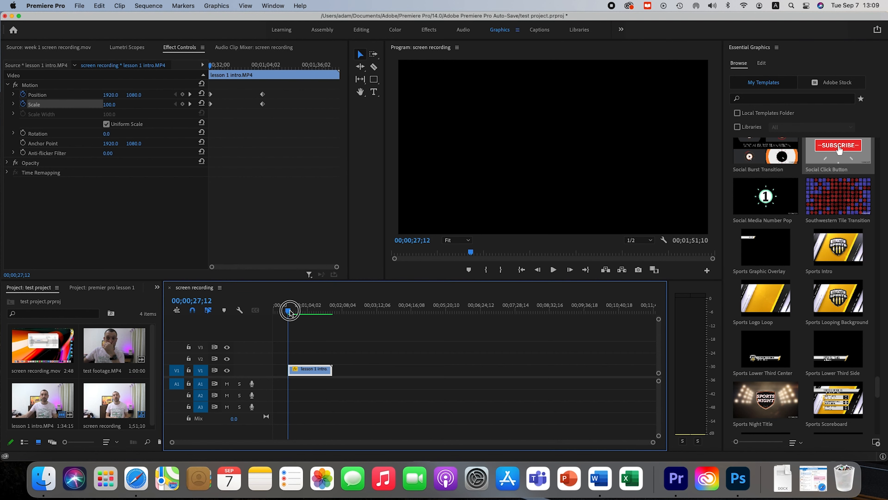
{"action": "left_click", "coordinate": [553, 270]}
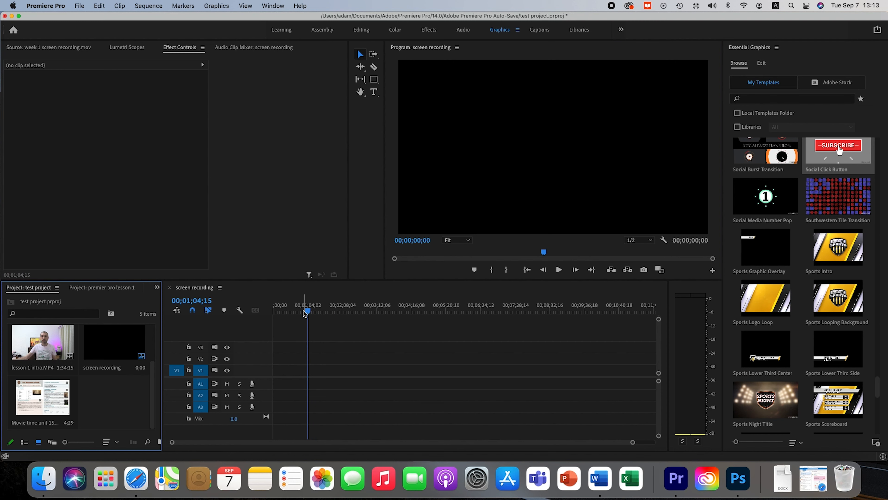
Place Movie time unit 15.png at the start of track V1 and select it with the playhead at 00;00;07;21.
{"action": "left_click_drag", "start_coordinate": [41, 402], "coordinate": [284, 370]}
{"action": "left_click", "coordinate": [276, 310]}
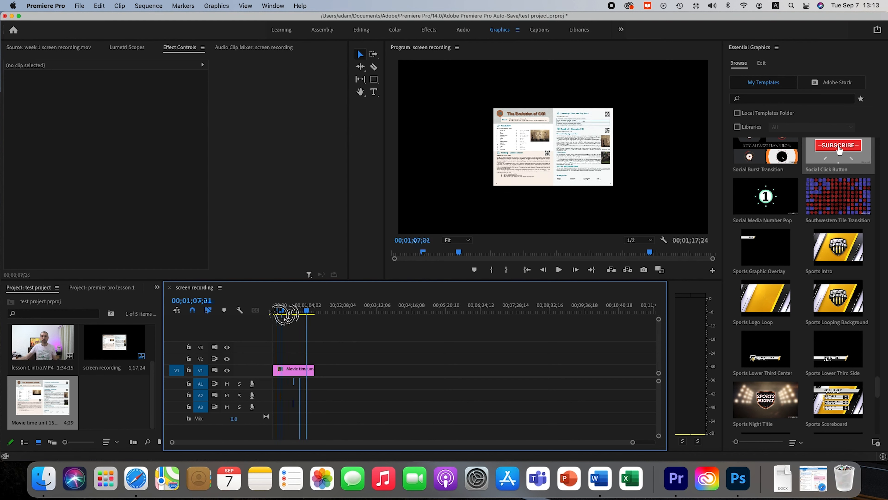
{"action": "left_click", "coordinate": [290, 371]}
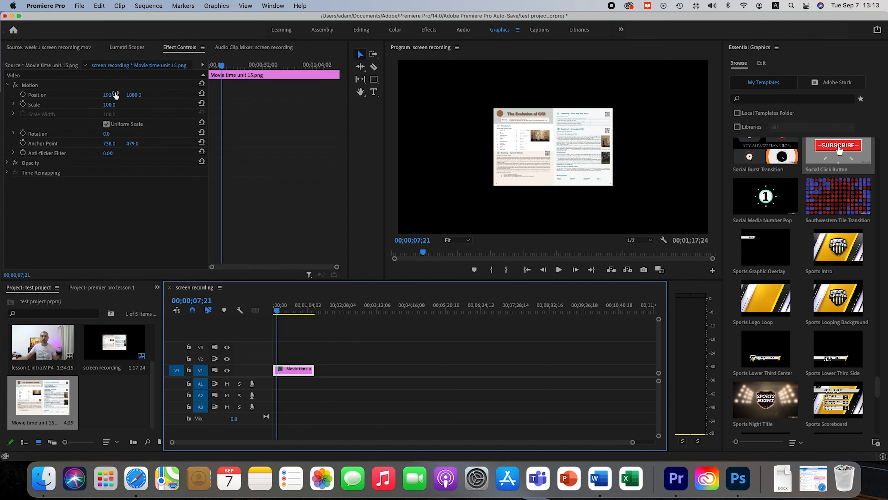
Set the image's scale to 429 and position to 3110, 2063, with a Position keyframe at 00;00;07;21.
{"action": "left_click_drag", "start_coordinate": [110, 105], "coordinate": [411, 95]}
{"action": "left_click_drag", "start_coordinate": [135, 96], "coordinate": [395, 102]}
{"action": "left_click_drag", "start_coordinate": [114, 95], "coordinate": [208, 95]}
{"action": "mouse_move", "coordinate": [134, 96]}
{"action": "left_mouse_down"}
{"action": "mouse_move", "coordinate": [160, 96]}
{"action": "mouse_move", "coordinate": [136, 97]}
{"action": "left_mouse_up"}
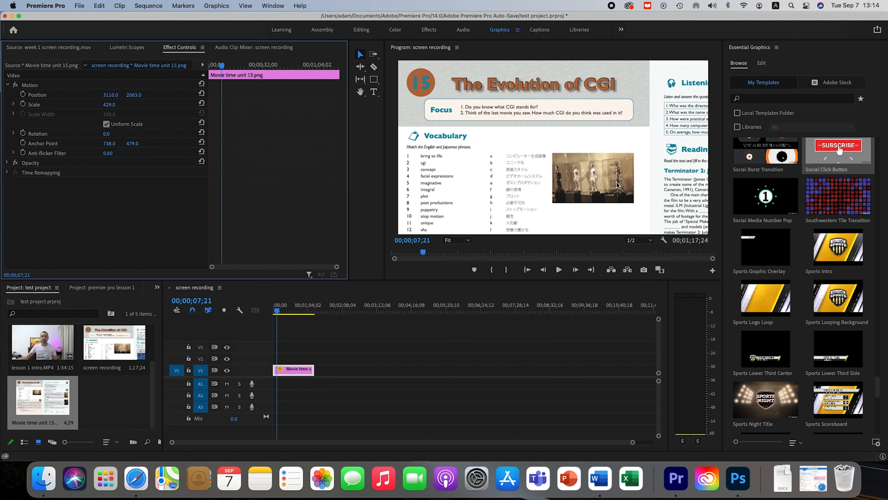
{"action": "left_click", "coordinate": [23, 95]}
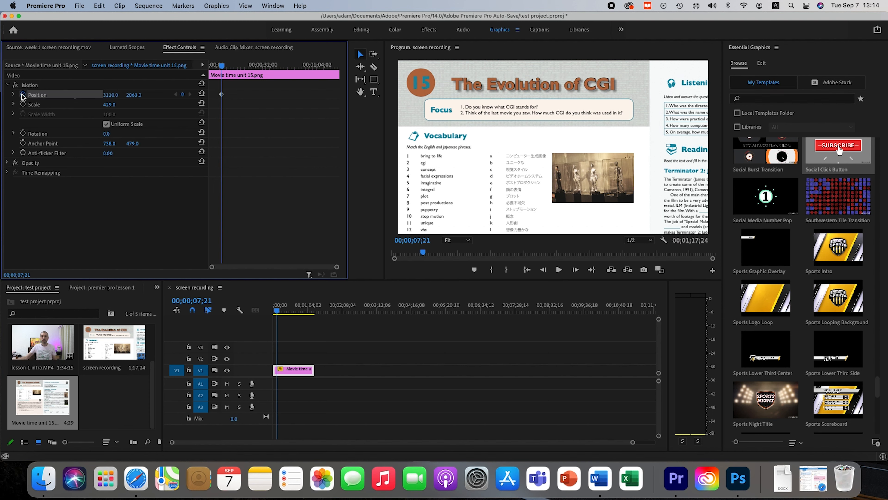
Keyframe the image's position at 00;00;54;12 with the vertical value set to 166, creating a pan down the page.
{"action": "left_click_drag", "start_coordinate": [224, 65], "coordinate": [300, 66]}
{"action": "left_click", "coordinate": [138, 95]}
{"action": "left_click_drag", "start_coordinate": [138, 96], "coordinate": [132, 95]}
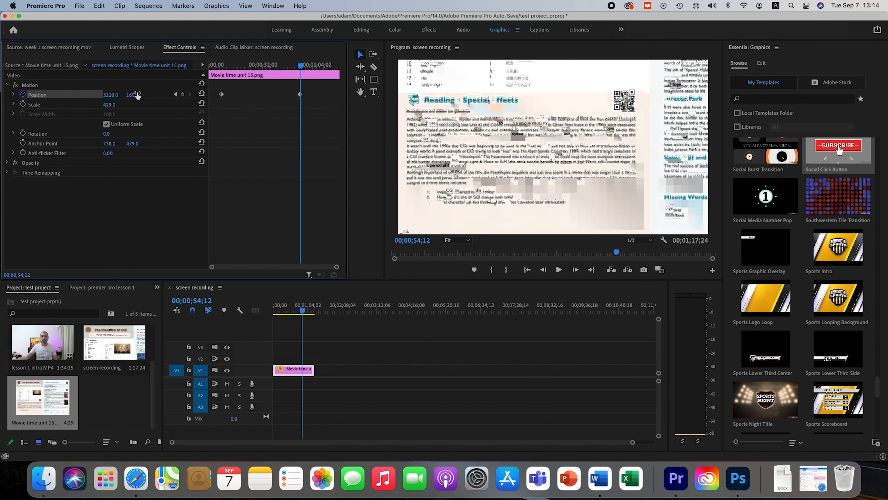
Add a third Position keyframe at about 00;00;58;15 with the image at 728, 1988 to show the upper part of the facing page.
{"action": "mouse_move", "coordinate": [299, 65]}
{"action": "left_mouse_down"}
{"action": "mouse_move", "coordinate": [233, 66]}
{"action": "mouse_move", "coordinate": [306, 67]}
{"action": "left_mouse_up"}
{"action": "left_click_drag", "start_coordinate": [110, 94], "coordinate": [1, 95]}
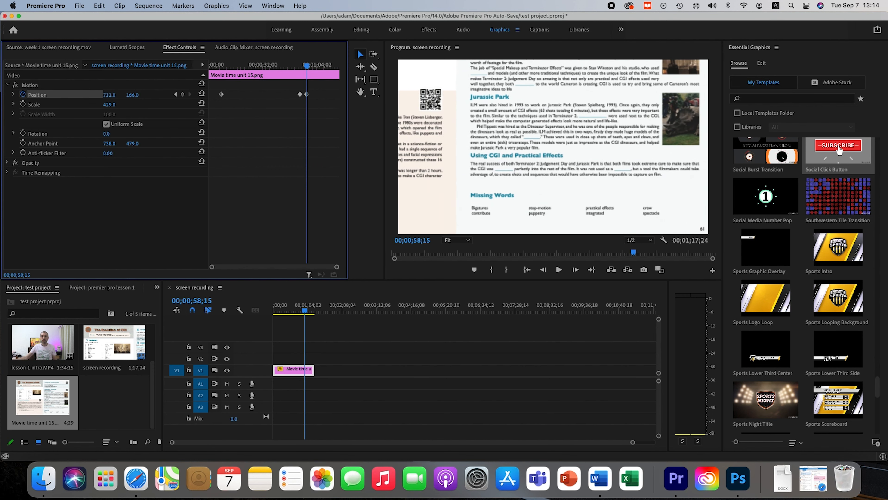
{"action": "left_click_drag", "start_coordinate": [132, 94], "coordinate": [781, 95]}
Review the move between the second and third Position keyframes, stepping frame by frame from 00;00;55;23 and playing it back.
{"action": "left_click_drag", "start_coordinate": [307, 67], "coordinate": [303, 66]}
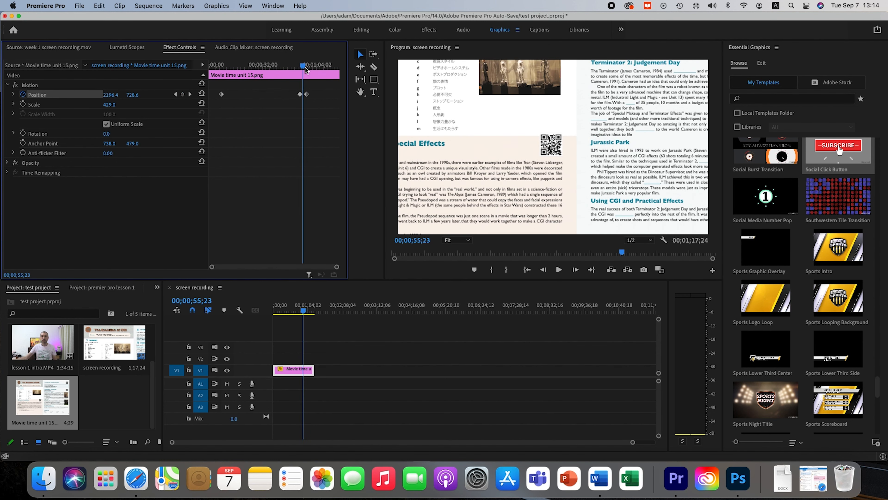
{"action": "left_click", "coordinate": [574, 269]}
{"action": "left_click", "coordinate": [573, 269]}
{"action": "left_click", "coordinate": [574, 269]}
{"action": "left_click", "coordinate": [573, 269]}
{"action": "left_click", "coordinate": [574, 269]}
{"action": "left_click", "coordinate": [574, 269]}
{"action": "left_click", "coordinate": [575, 269]}
{"action": "left_click", "coordinate": [575, 269]}
{"action": "left_click", "coordinate": [574, 269]}
{"action": "left_click", "coordinate": [575, 270]}
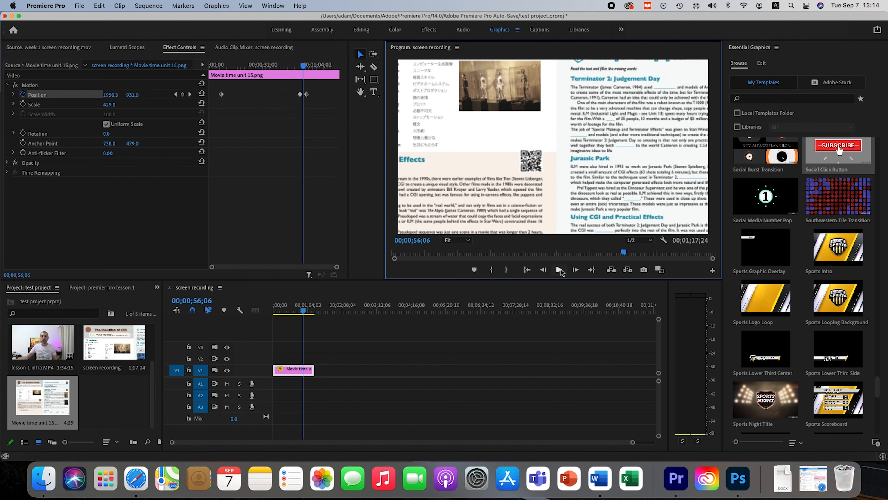
{"action": "left_click", "coordinate": [560, 270]}
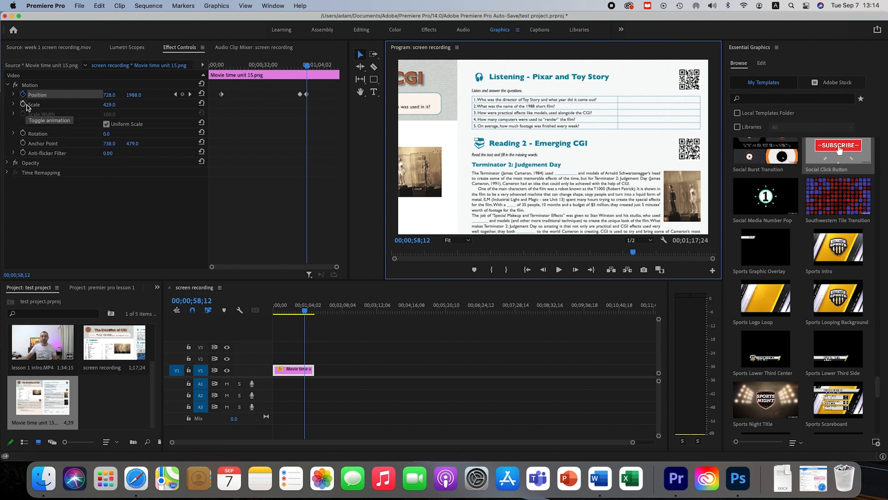
Return to 00;00;18;25, expand the Position velocity graph, and shift the second and third Position keyframes slightly earlier.
{"action": "left_click_drag", "start_coordinate": [308, 311], "coordinate": [285, 313]}
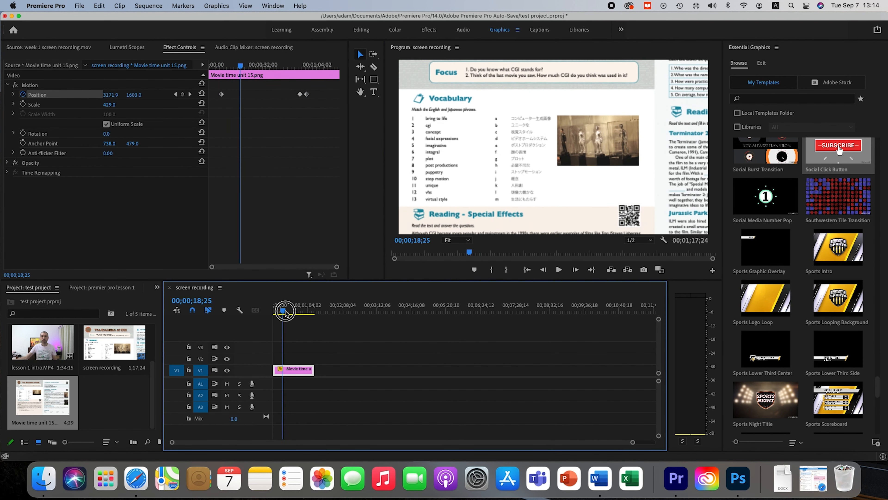
{"action": "left_click", "coordinate": [13, 95]}
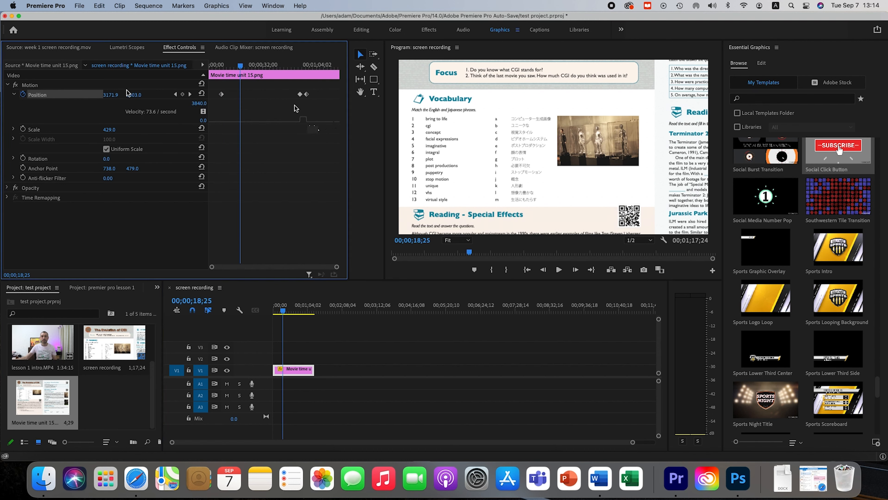
{"action": "left_click", "coordinate": [300, 122]}
{"action": "left_click", "coordinate": [303, 122]}
{"action": "left_click_drag", "start_coordinate": [300, 94], "coordinate": [302, 95]}
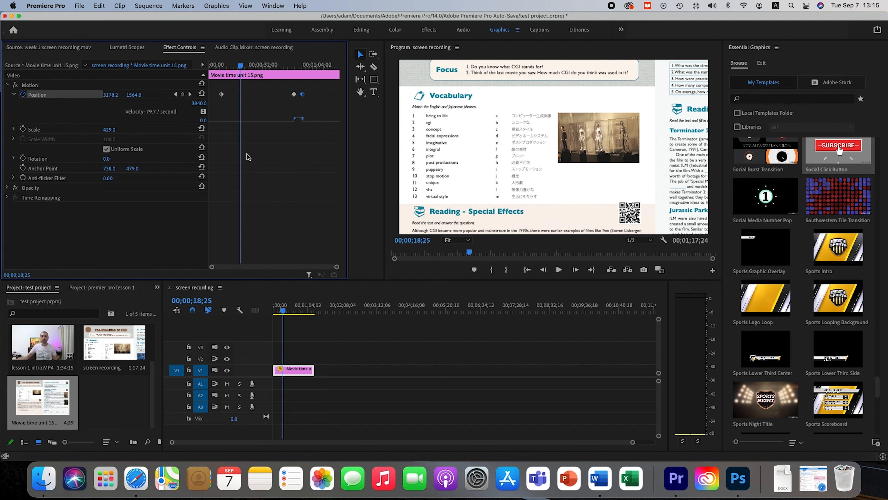
Switch to the Effects workspace to show the effects and transitions categories.
{"action": "left_click", "coordinate": [429, 30]}
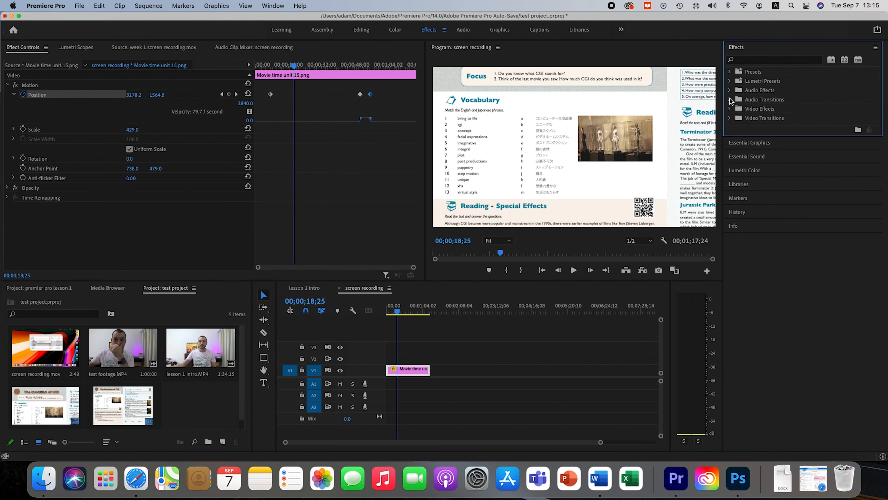